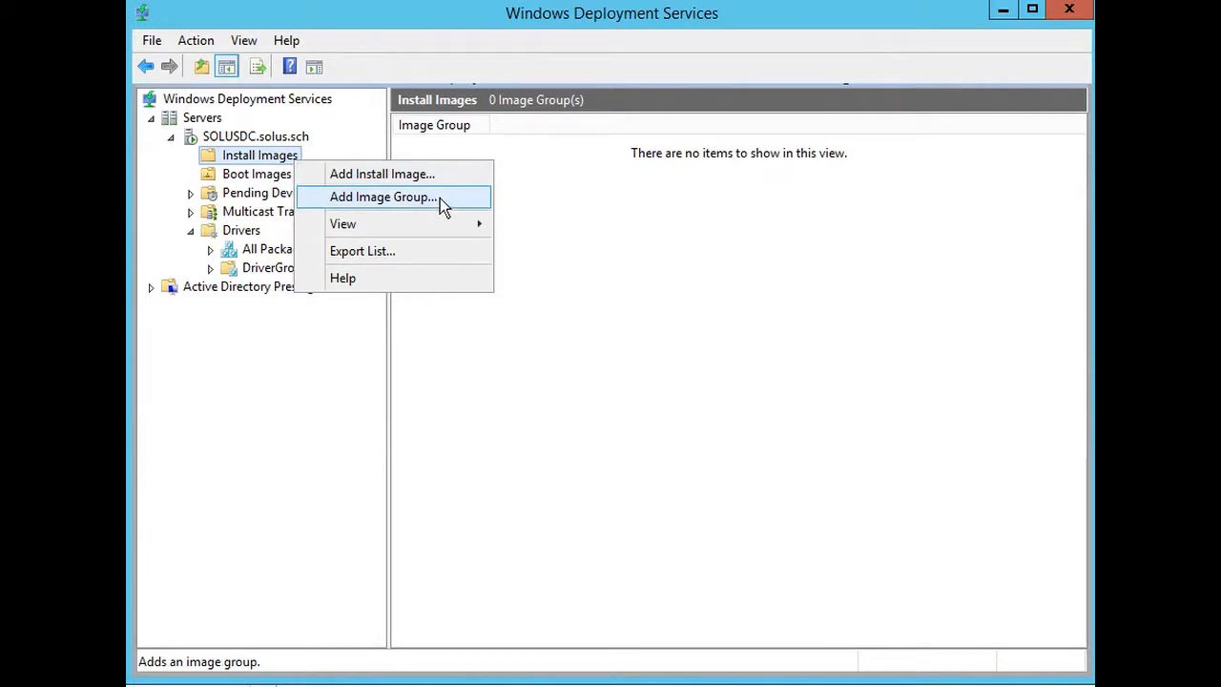
# Add an image group named Windows 7 under Install Images
pyautogui.click(440, 197)
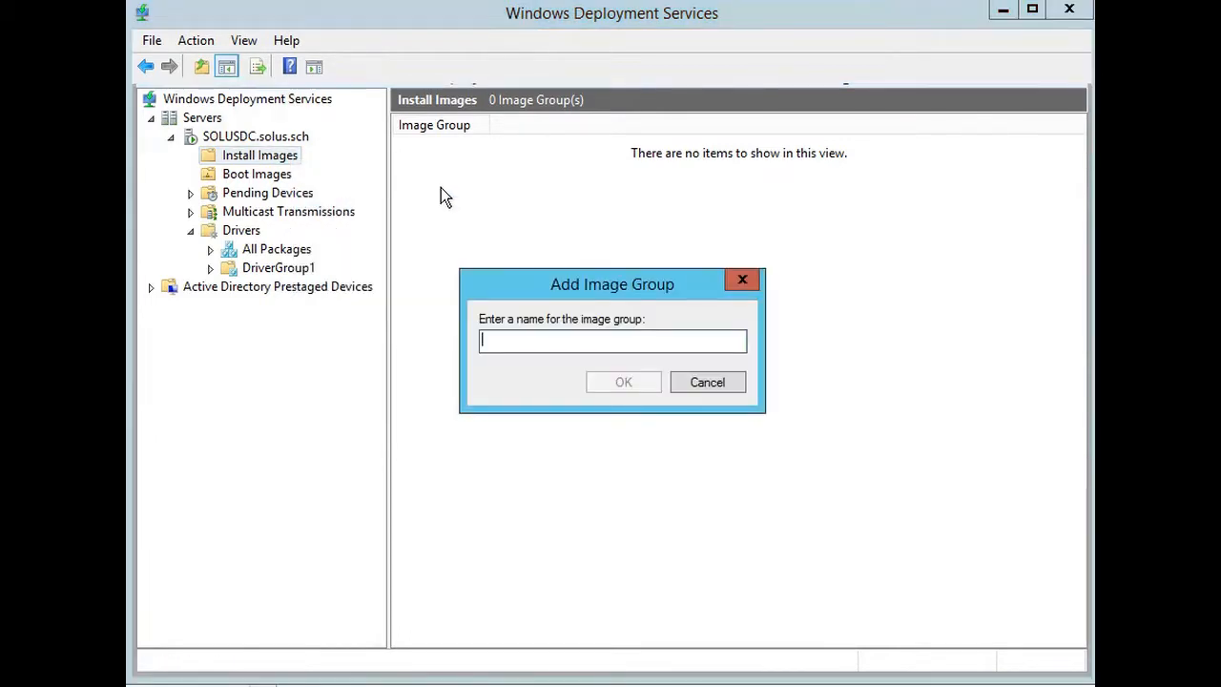
pyautogui.write('Windows ')
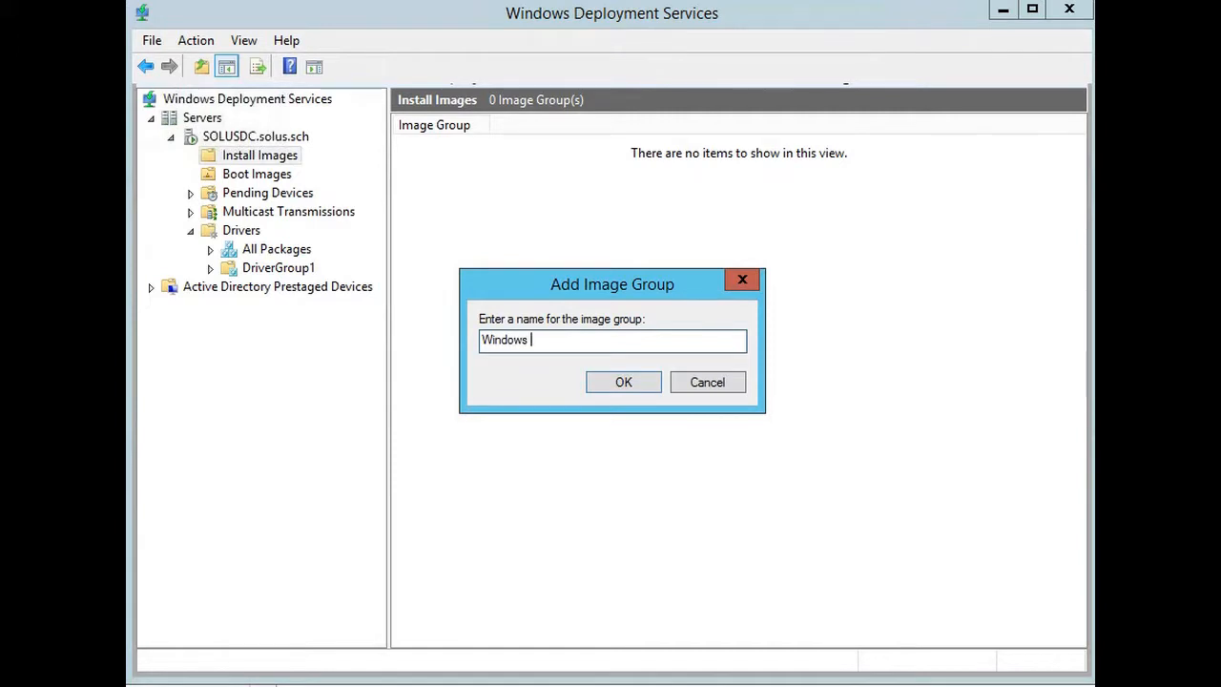
pyautogui.write('7')
pyautogui.press('Return')
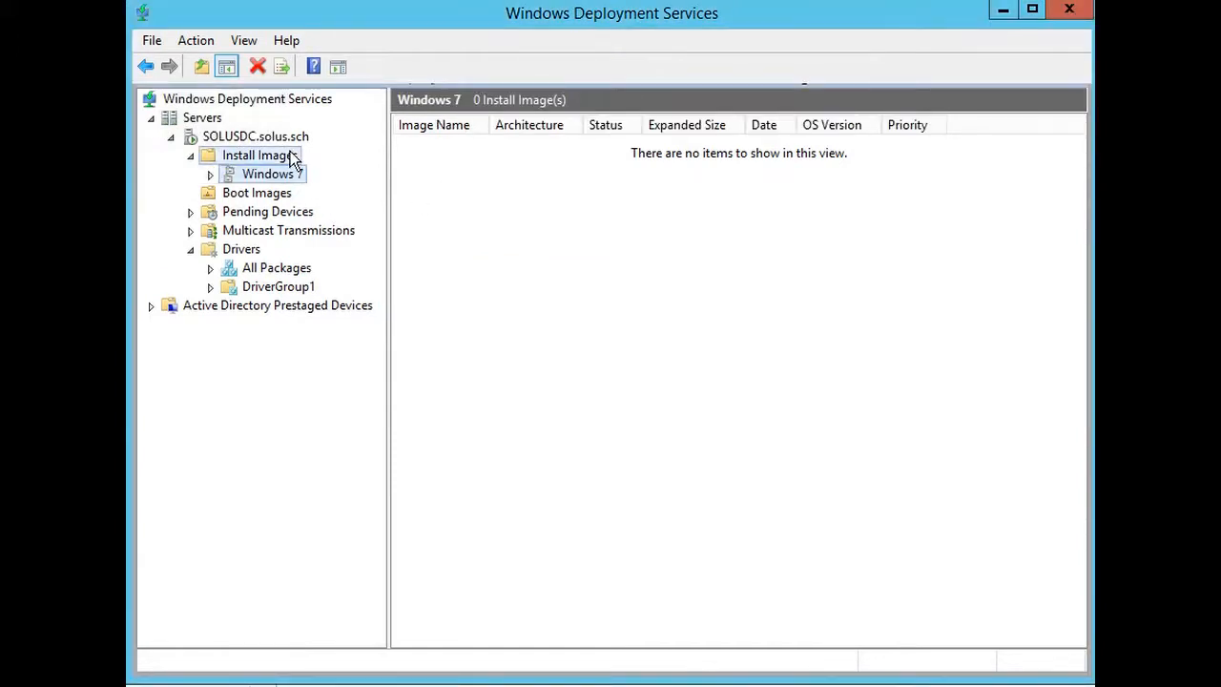
# Add a second image group named Windows 10 under Install Images
pyautogui.rightClick(291, 161)
pyautogui.click(346, 193)
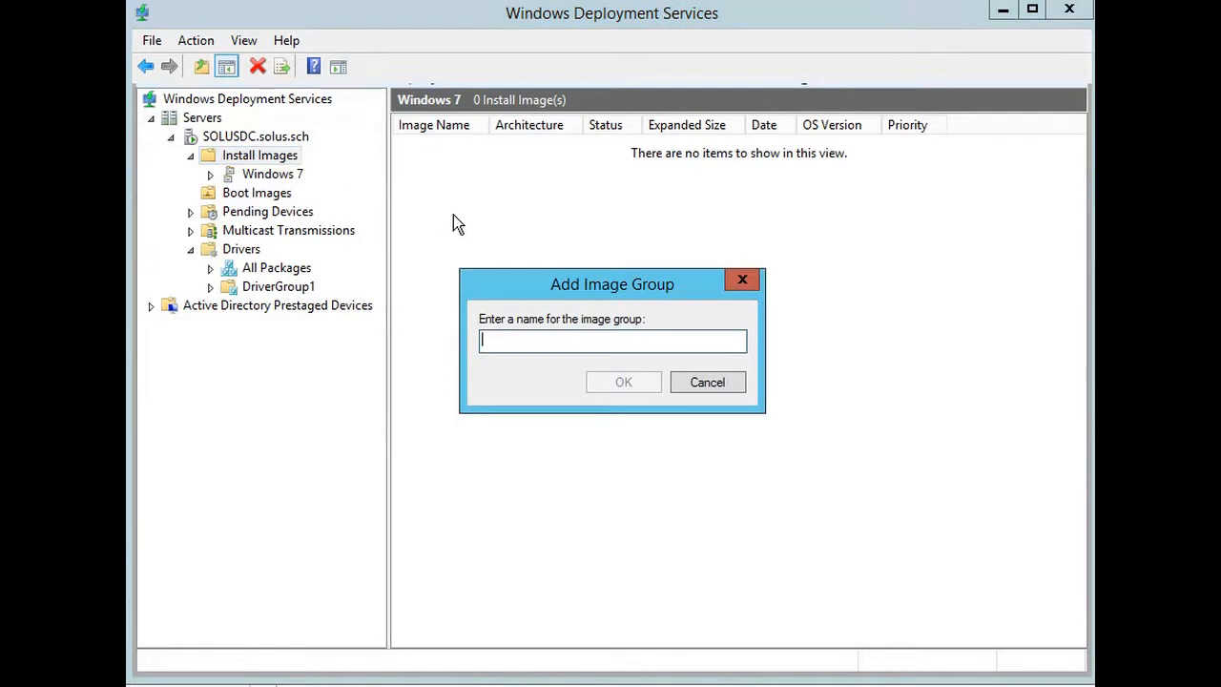
pyautogui.write('Windows 10')
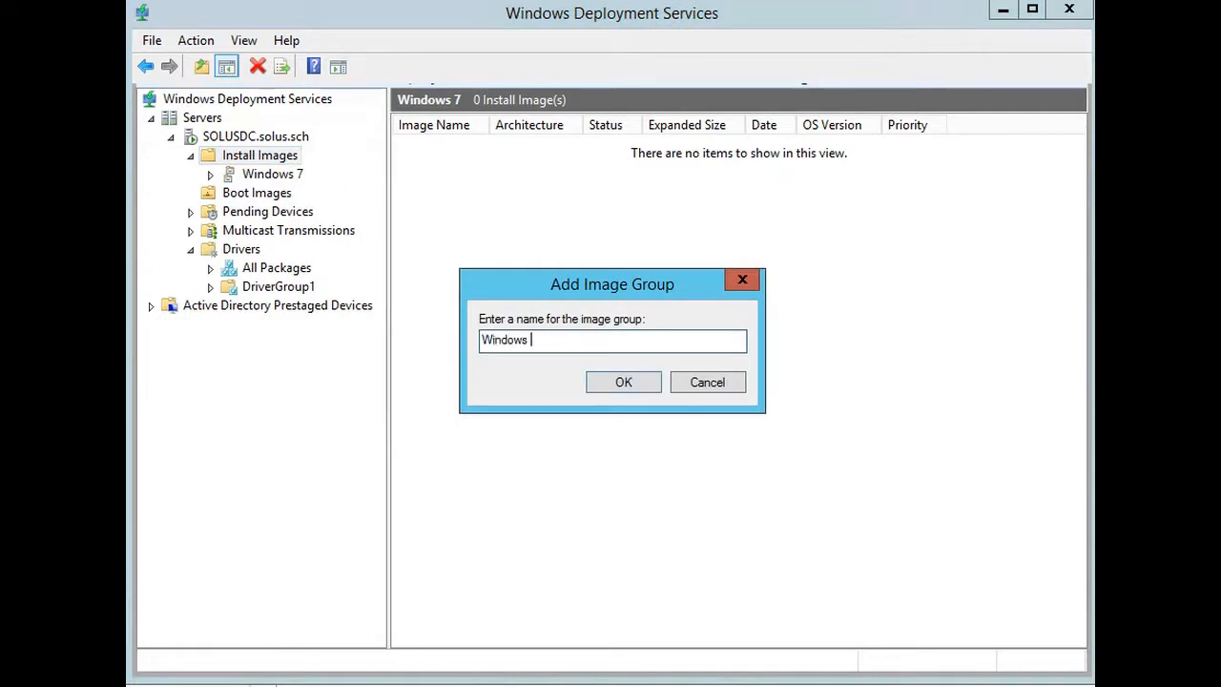
pyautogui.press('Return')
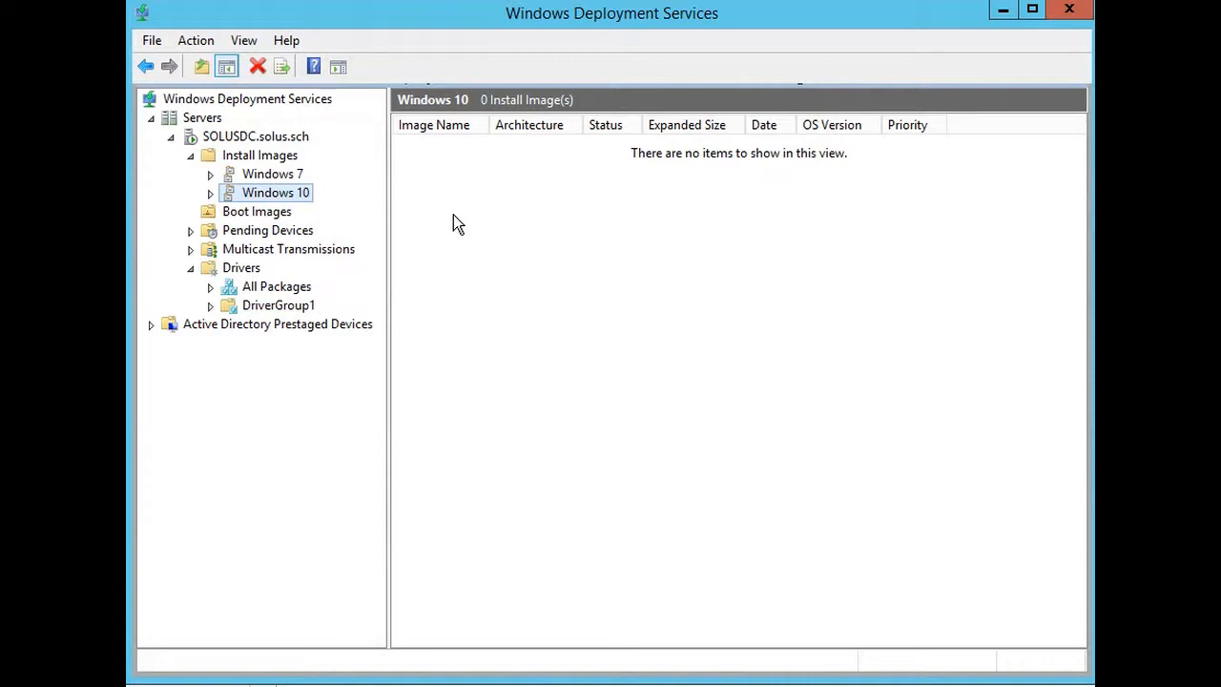
# Start adding an install image to the Windows 10 group, using Win10Pro.wim from the Desktop as the image file
pyautogui.rightClick(310, 197)
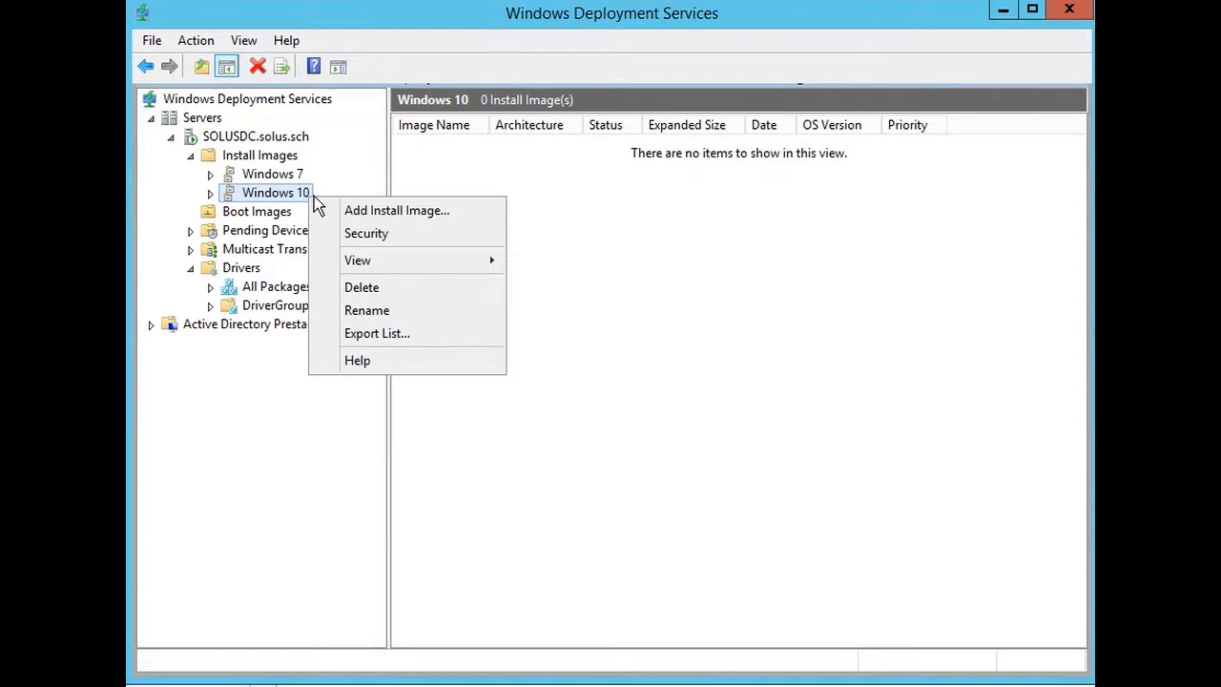
pyautogui.click(393, 217)
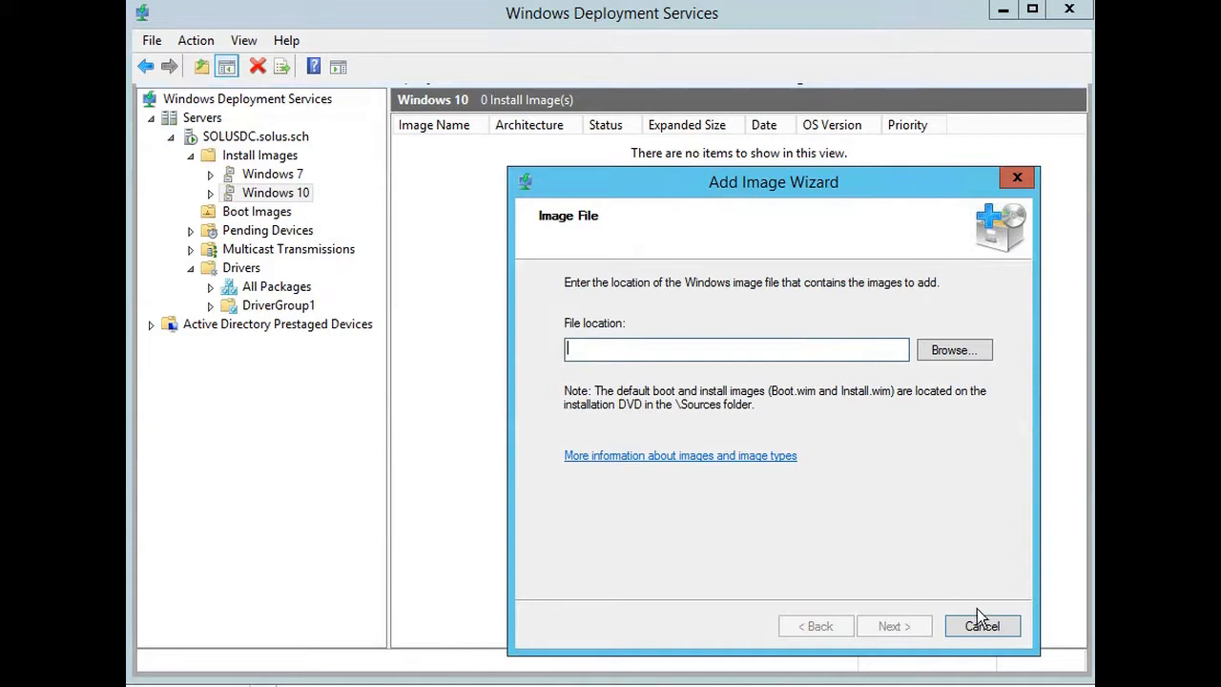
pyautogui.click(953, 347)
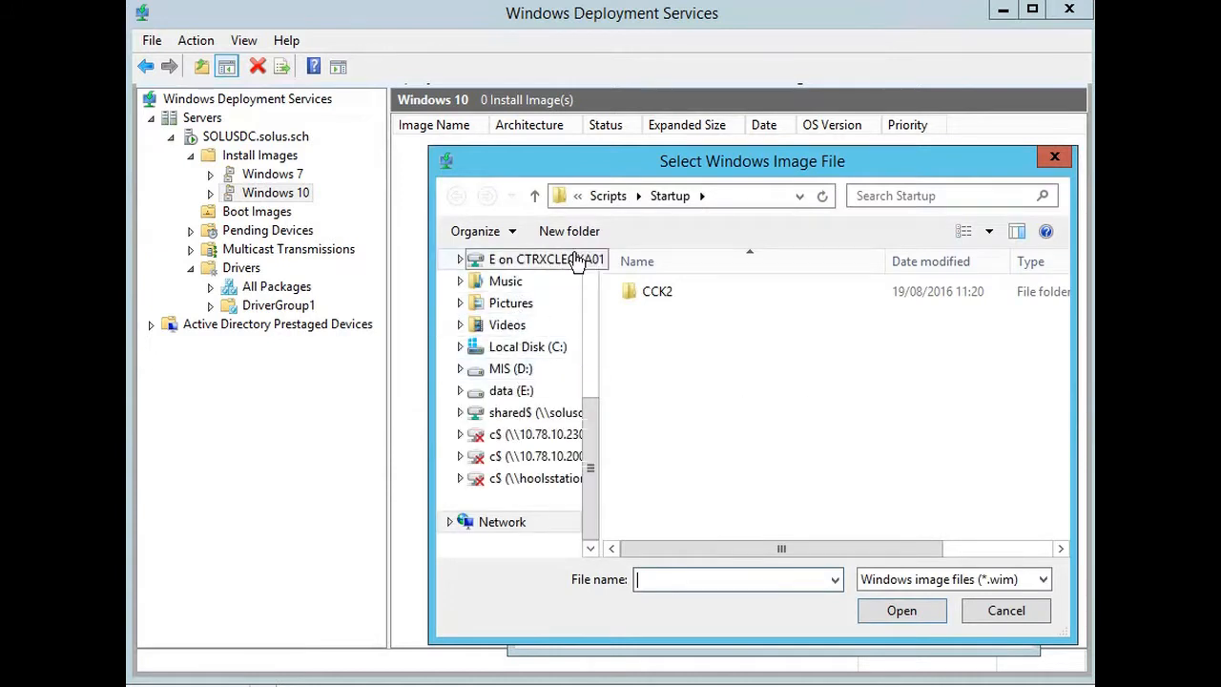
pyautogui.click(593, 289)
pyautogui.click(520, 290)
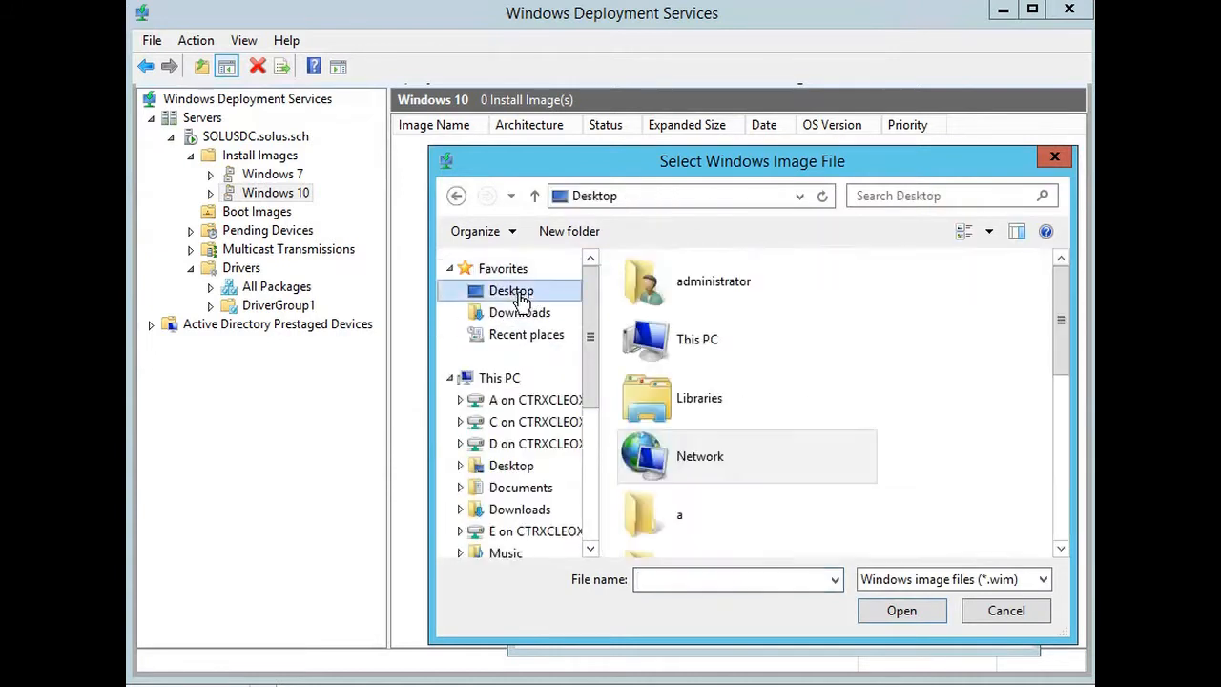
pyautogui.moveTo(1058, 370); pyautogui.dragTo(1057, 584)
pyautogui.click(701, 549)
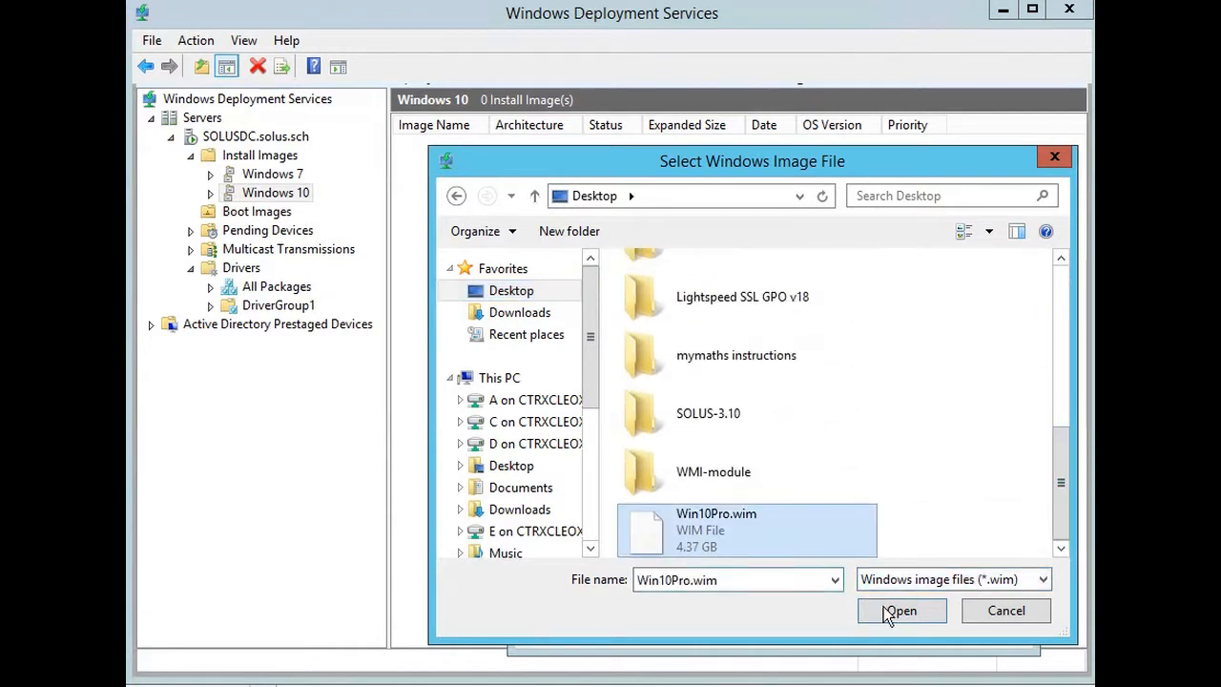
pyautogui.click(917, 619)
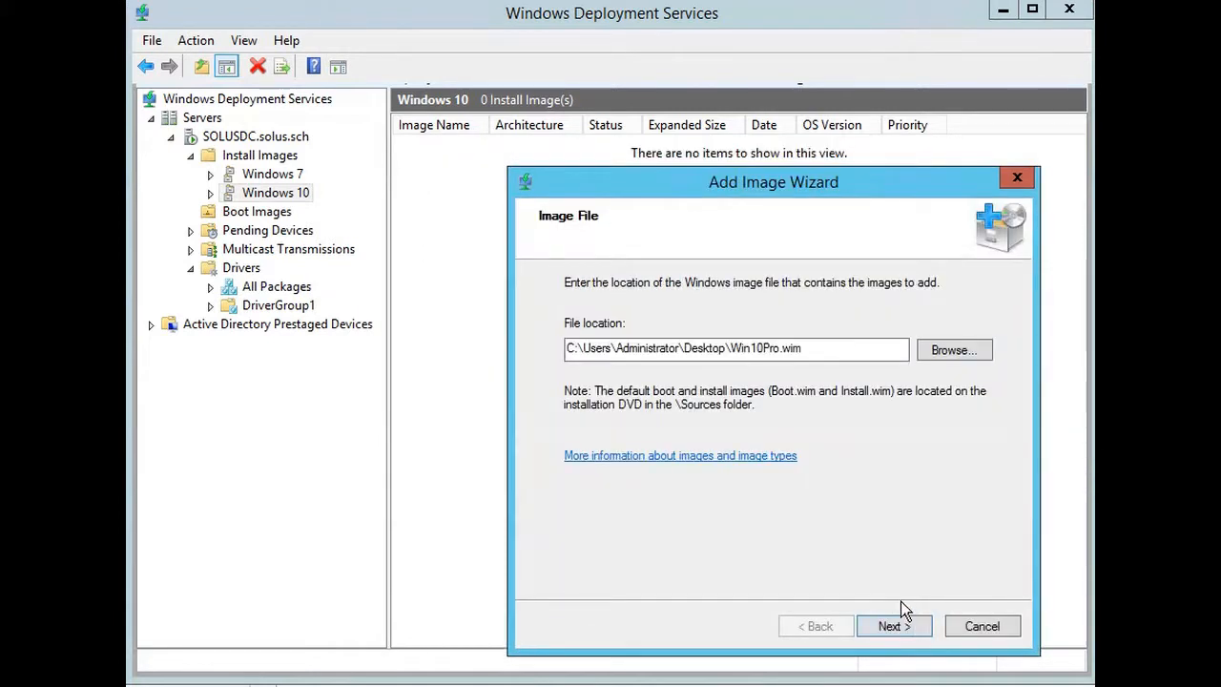
pyautogui.click(910, 624)
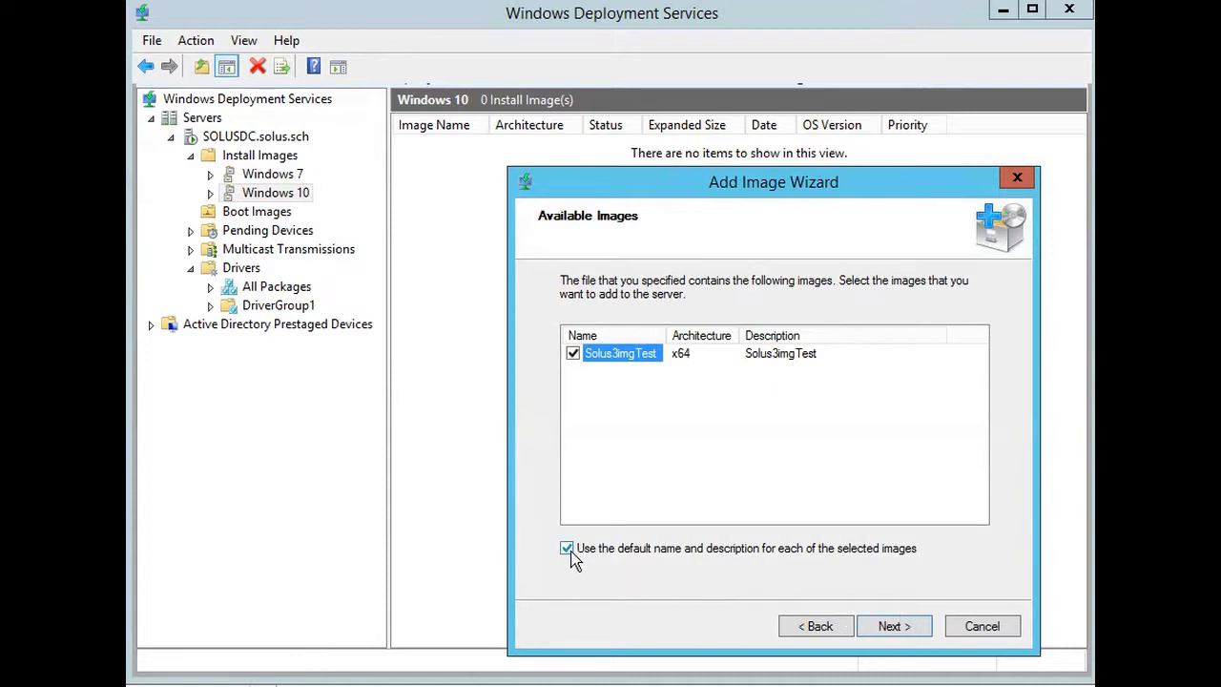
# Turn off the default name and description for the selected image and name it Win10Prox64 Anniversary Edition
pyautogui.click(569, 552)
pyautogui.click(884, 629)
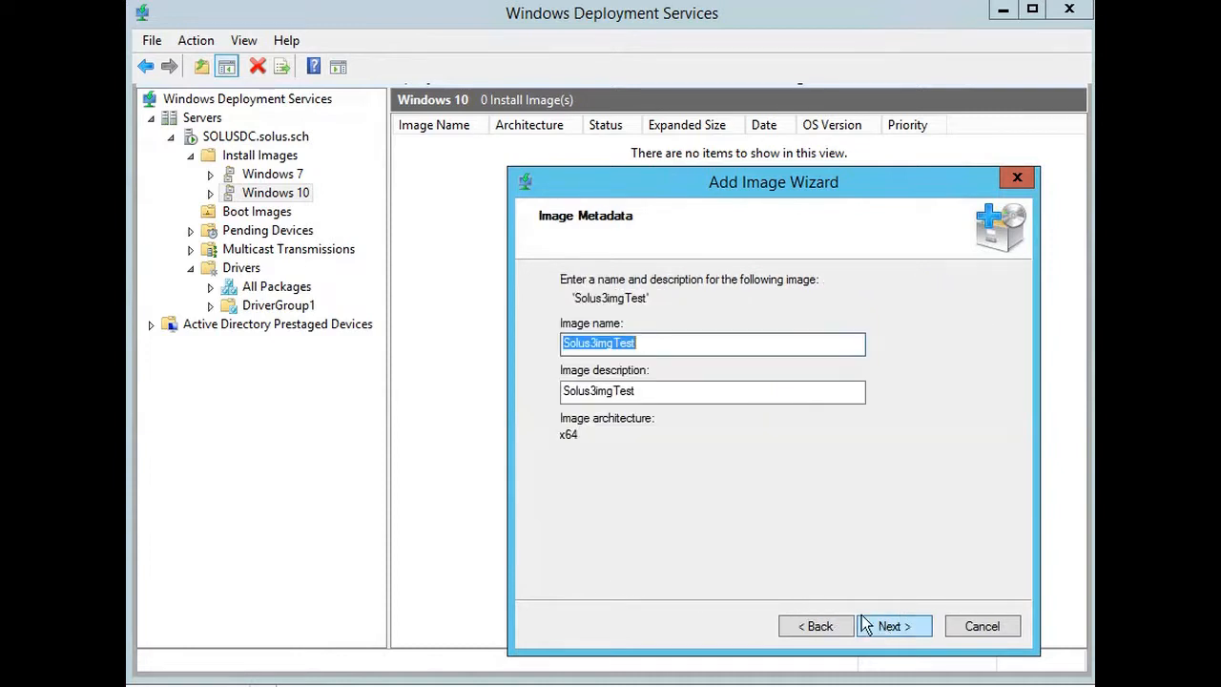
pyautogui.write('Win')
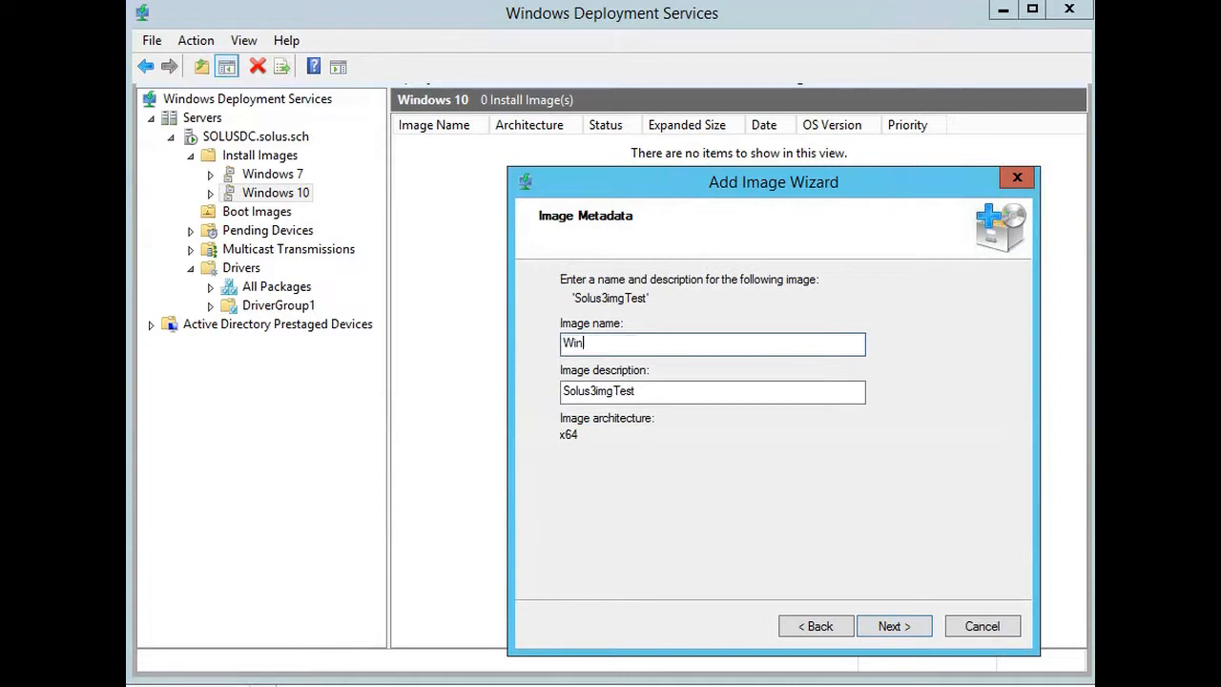
pyautogui.write('10Prox64 Anniversay')
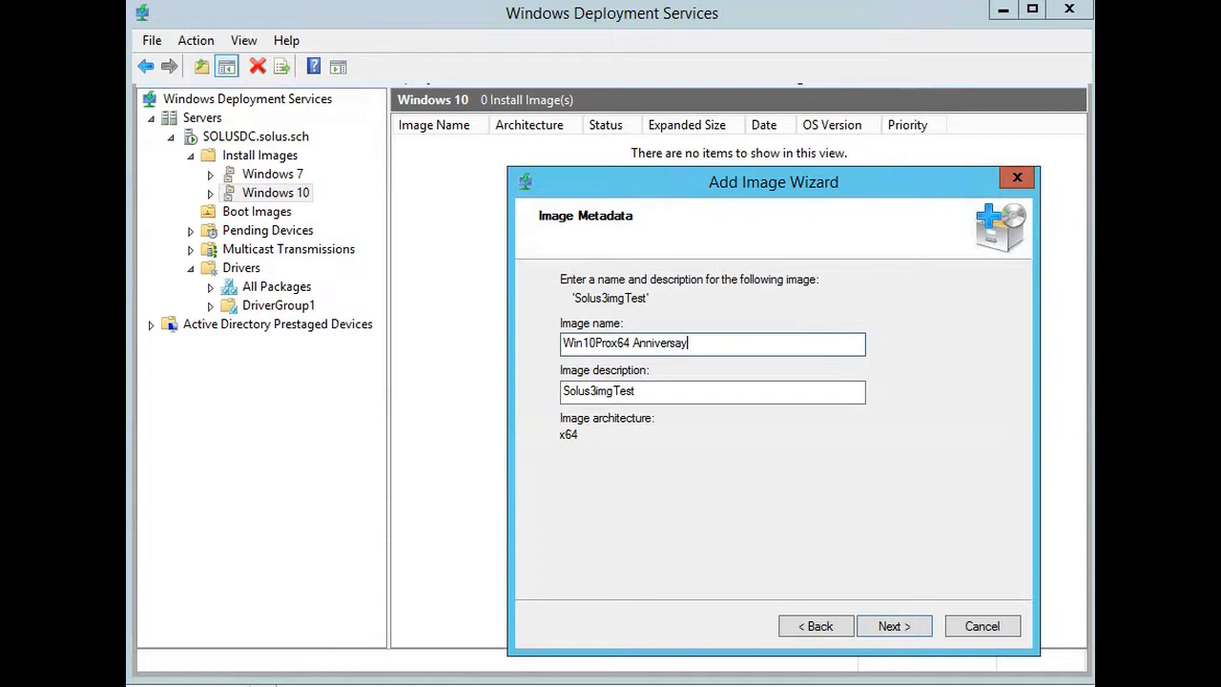
pyautogui.press('BackSpace')
pyautogui.press('BackSpace')
pyautogui.write('ry Edition')
pyautogui.press('Tab')
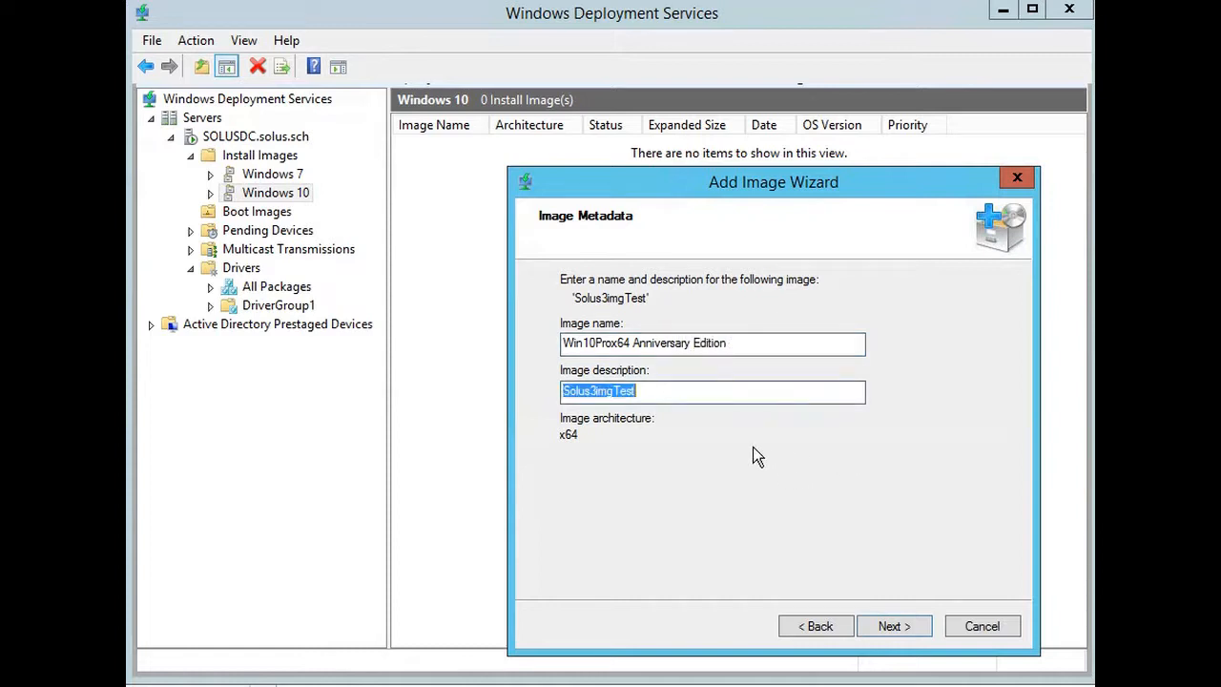
# Set the image description to "Win10Prox64 Anniversary Edition (no extra software)" by reusing the image name, and proceed to the summary
pyautogui.moveTo(776, 346); pyautogui.dragTo(563, 347)
pyautogui.hotkey('ctrl', 'c')
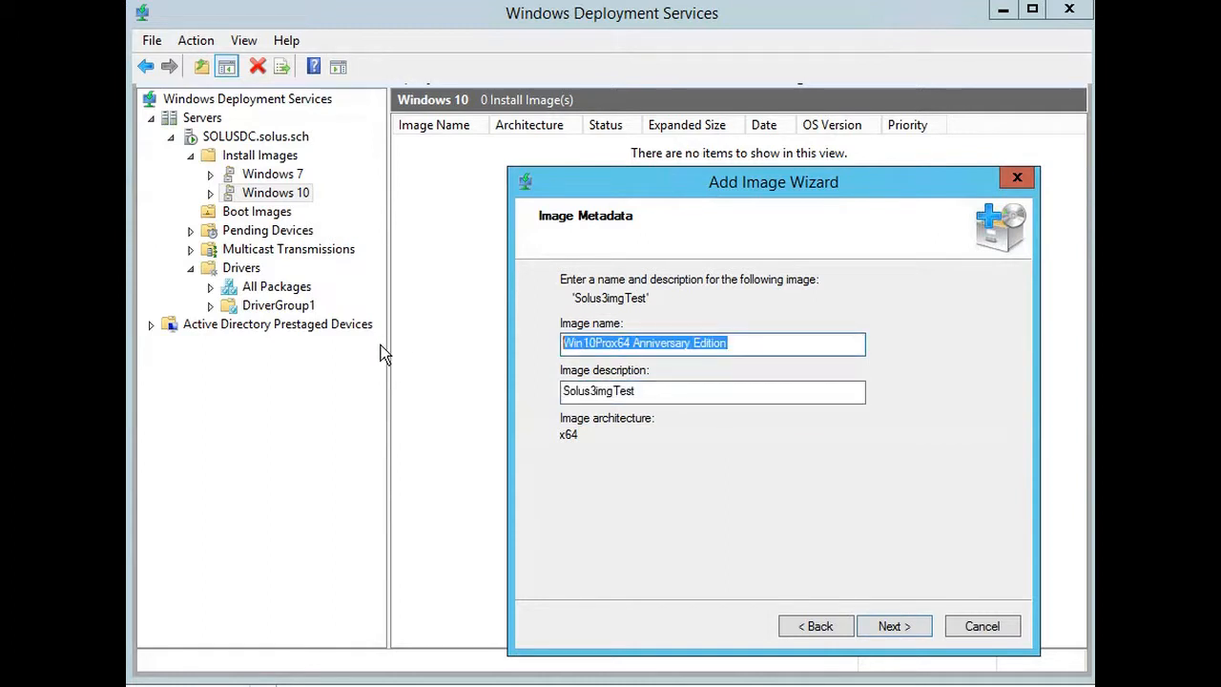
pyautogui.click(662, 393)
pyautogui.moveTo(672, 390); pyautogui.dragTo(528, 393)
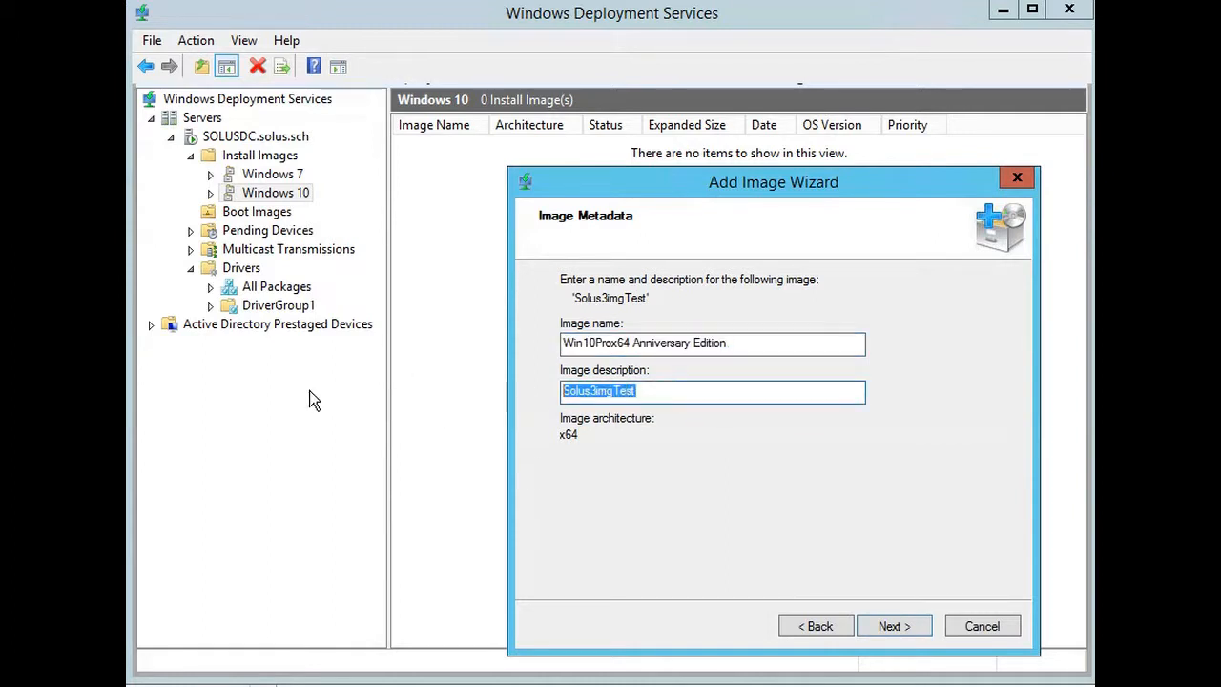
pyautogui.hotkey('ctrl', 'v')
pyautogui.write('#9no d')
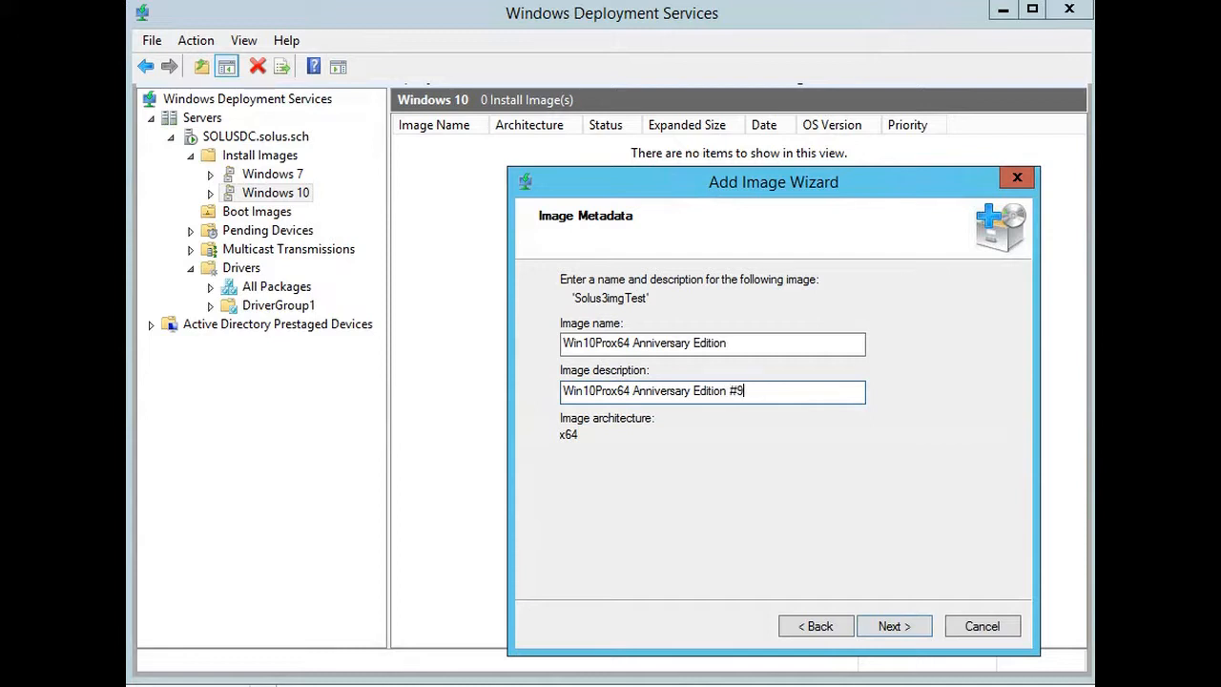
pyautogui.press('BackSpace')
pyautogui.press('BackSpace')
pyautogui.press('BackSpace')
pyautogui.press('BackSpace')
pyautogui.press('BackSpace')
pyautogui.press('BackSpace')
pyautogui.write('(no extra software)')
pyautogui.click(918, 620)
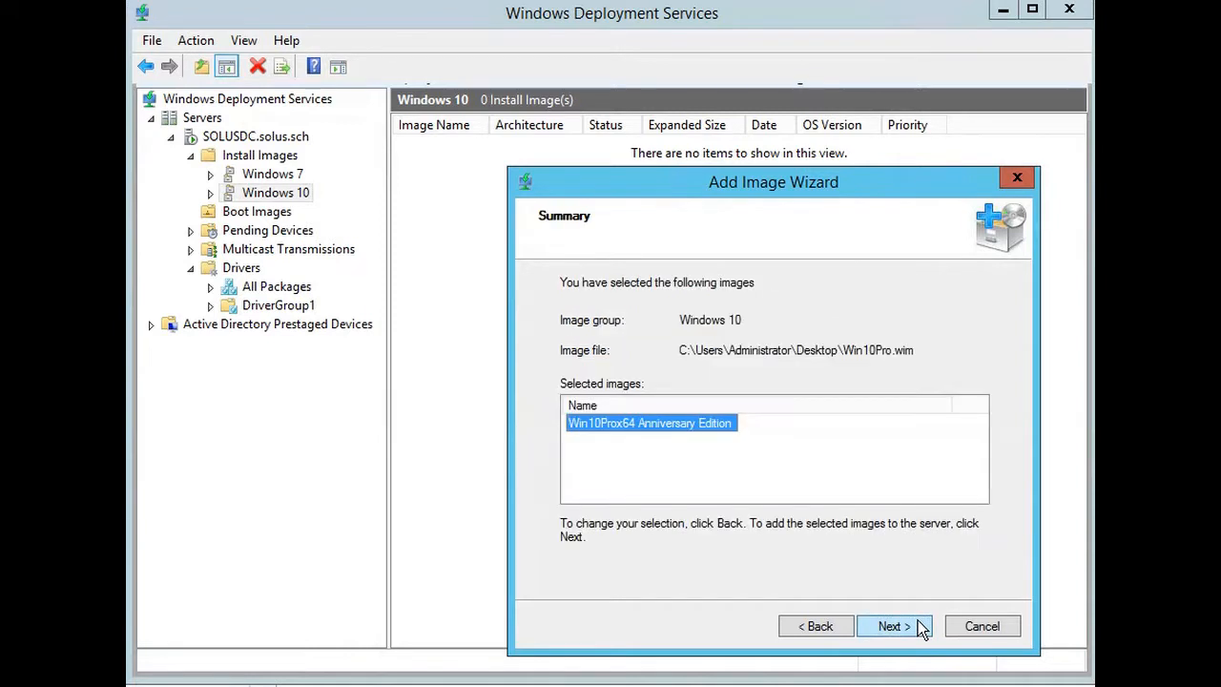
# Add the summarized image to the server, and widen the Image Name column to fit its full name
pyautogui.click(918, 626)
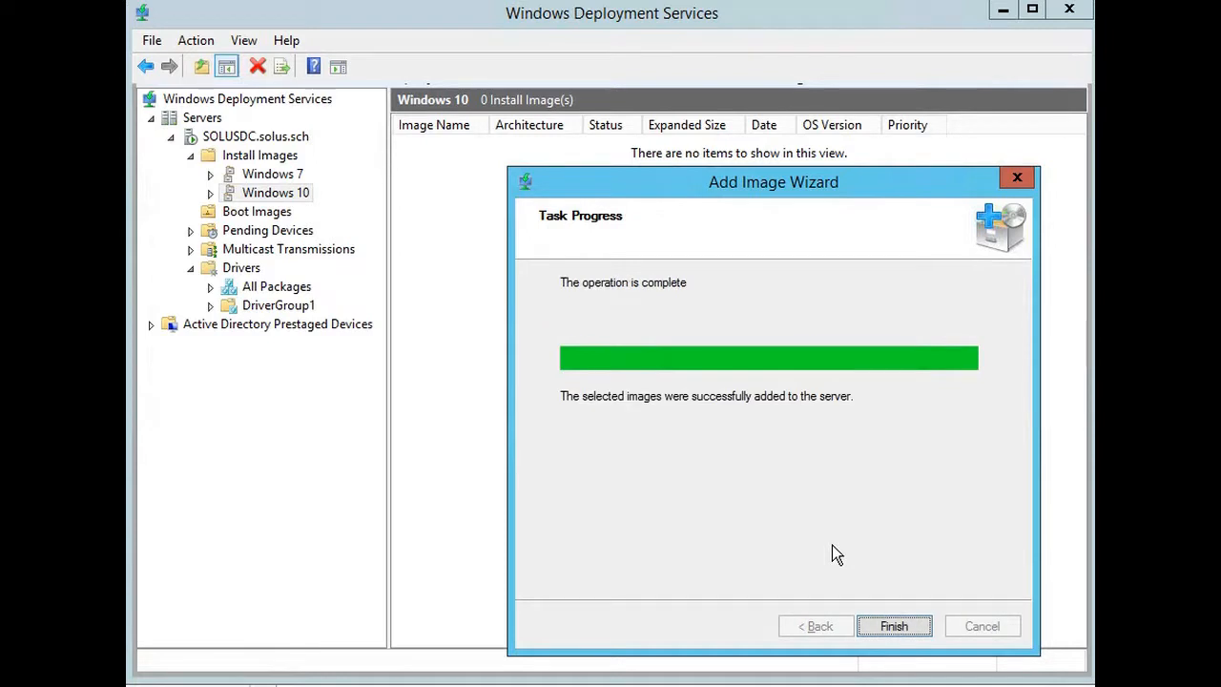
pyautogui.click(891, 630)
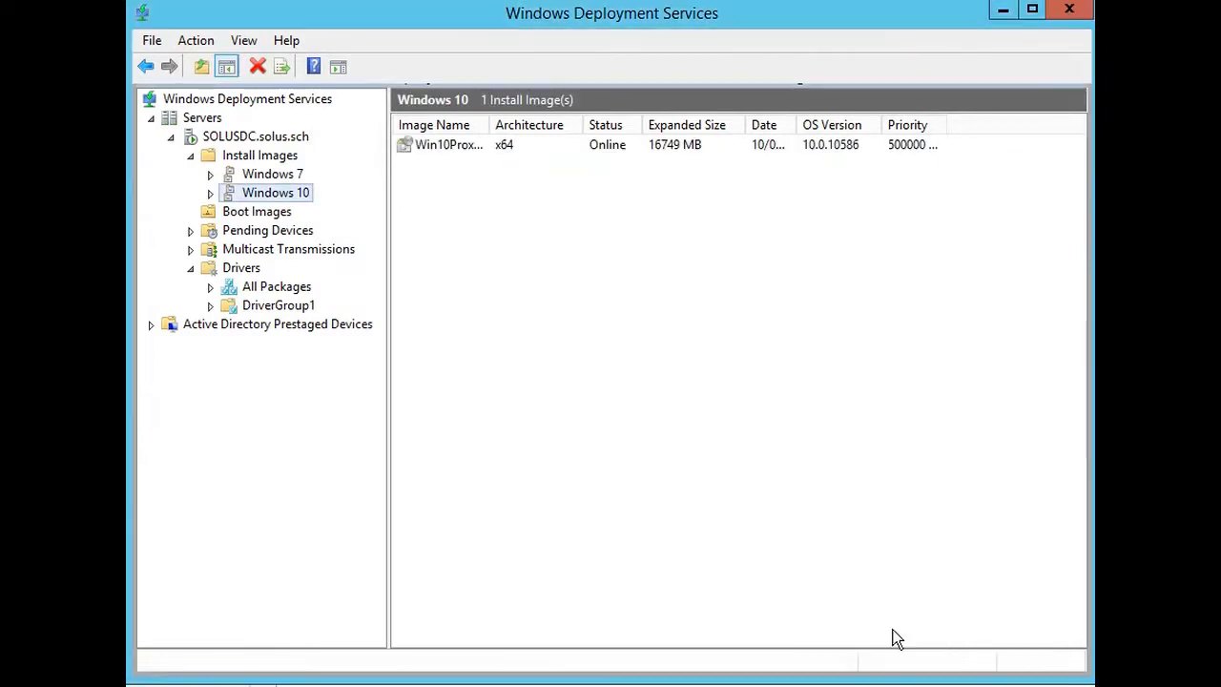
pyautogui.moveTo(486, 124); pyautogui.dragTo(608, 124)
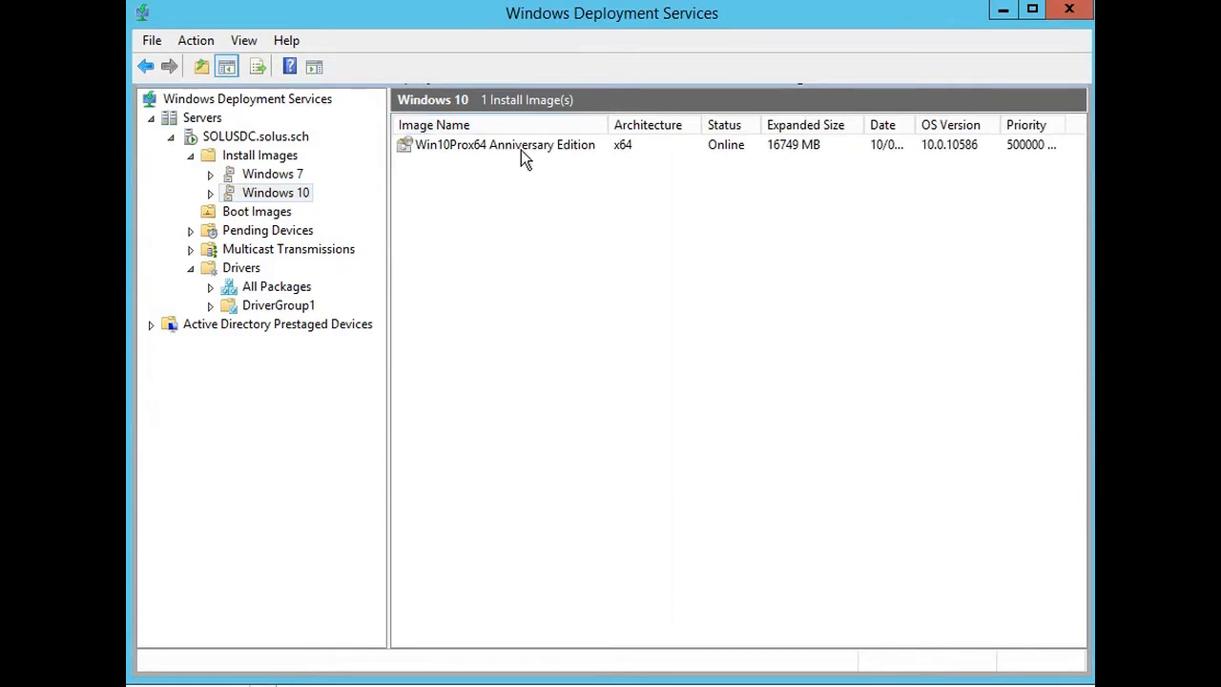
# Open the properties of the Win10Prox64 Anniversary Edition image and review its version, filters and user permissions
pyautogui.rightClick(521, 150)
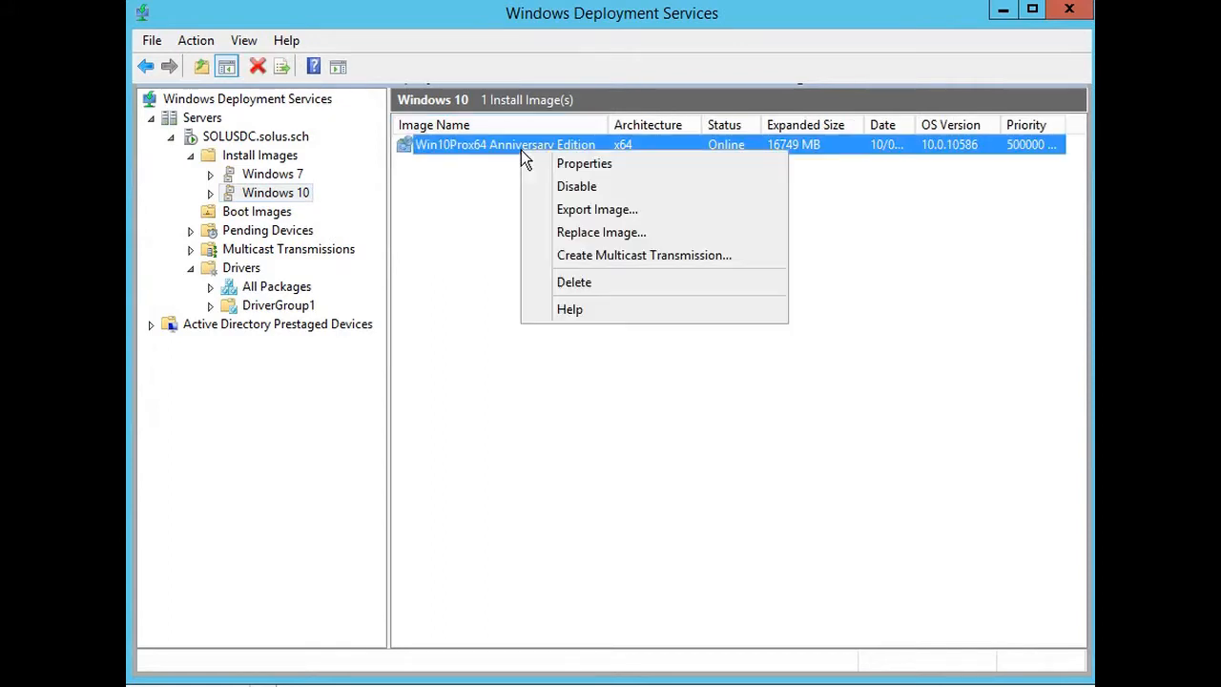
pyautogui.click(573, 165)
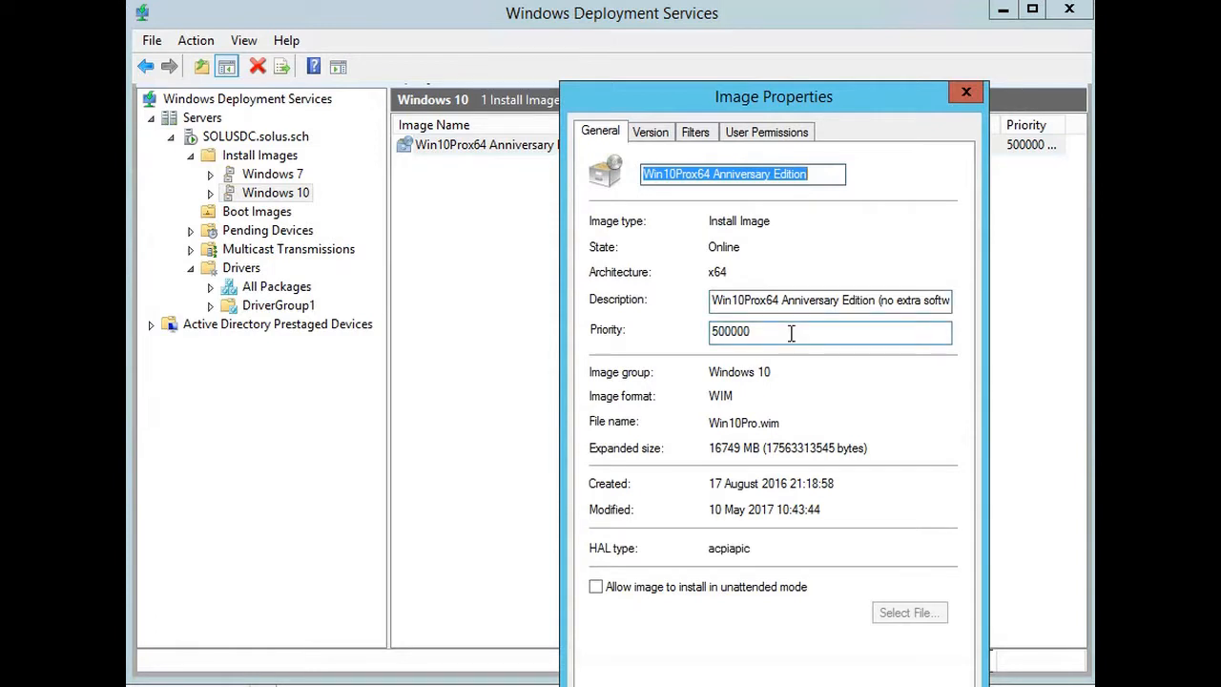
pyautogui.click(648, 134)
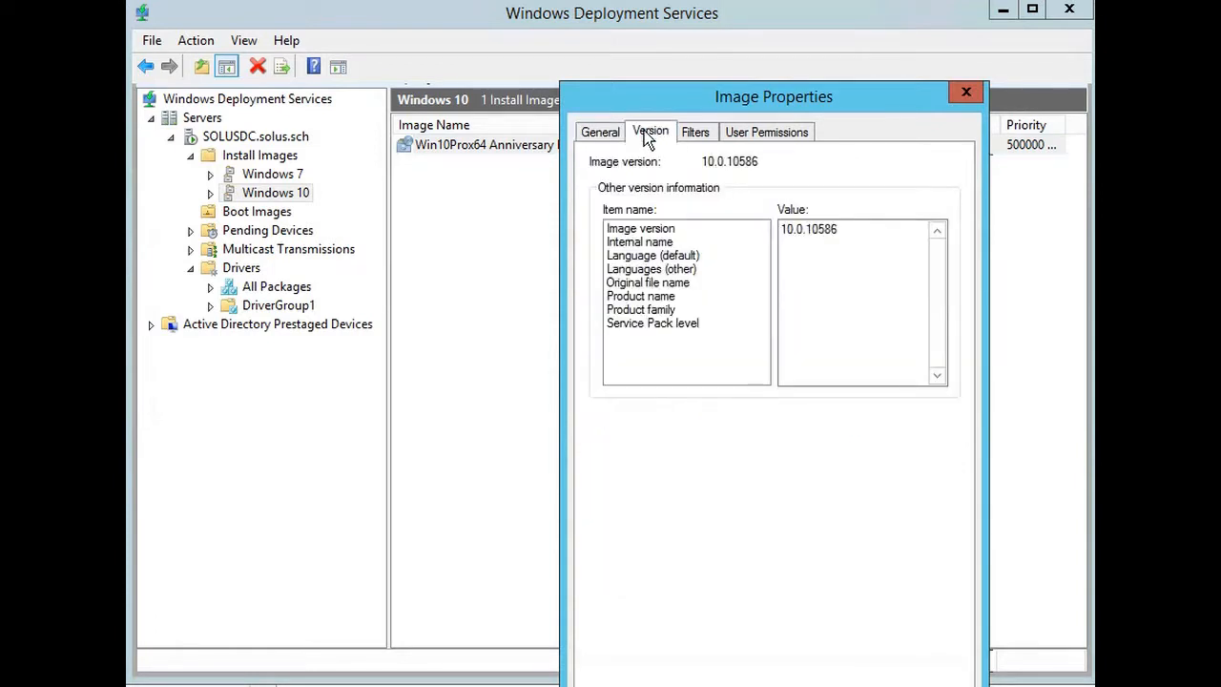
pyautogui.click(697, 134)
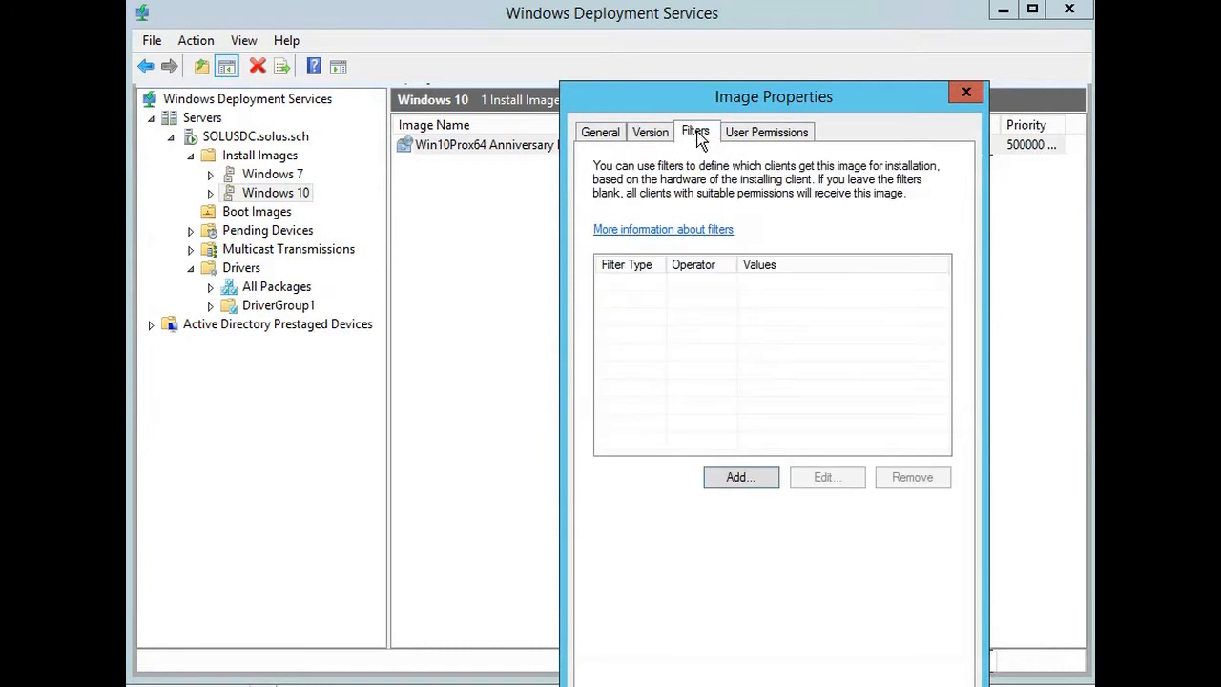
pyautogui.click(769, 135)
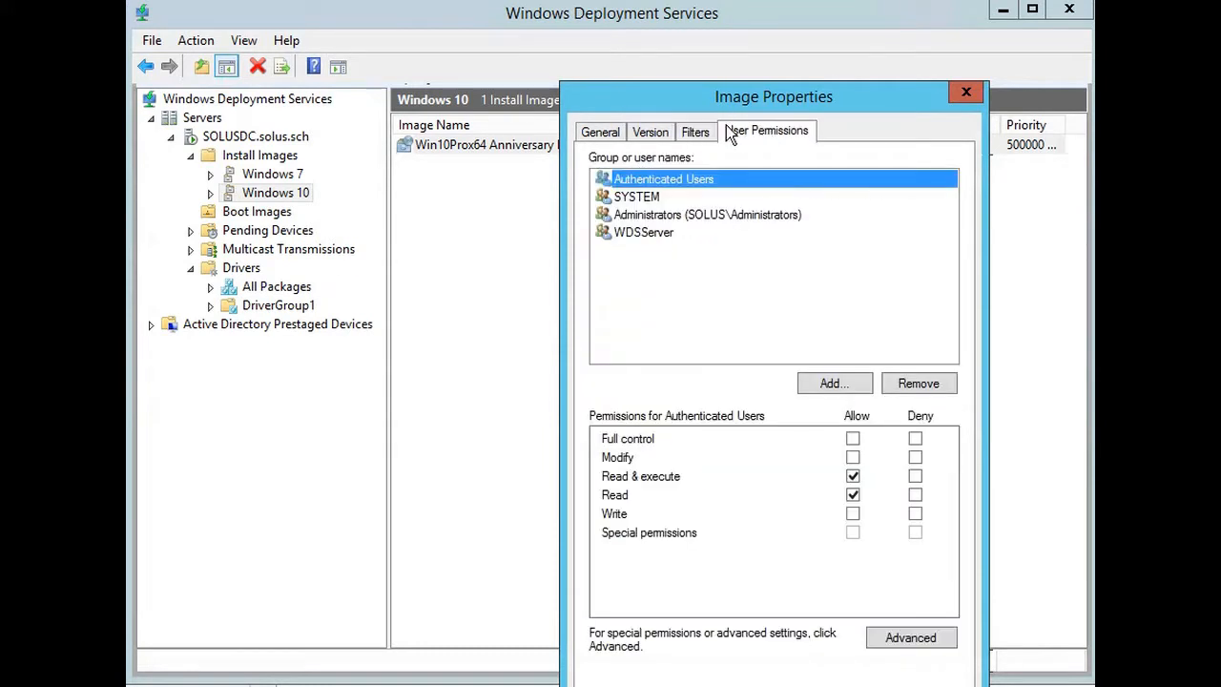
pyautogui.click(615, 132)
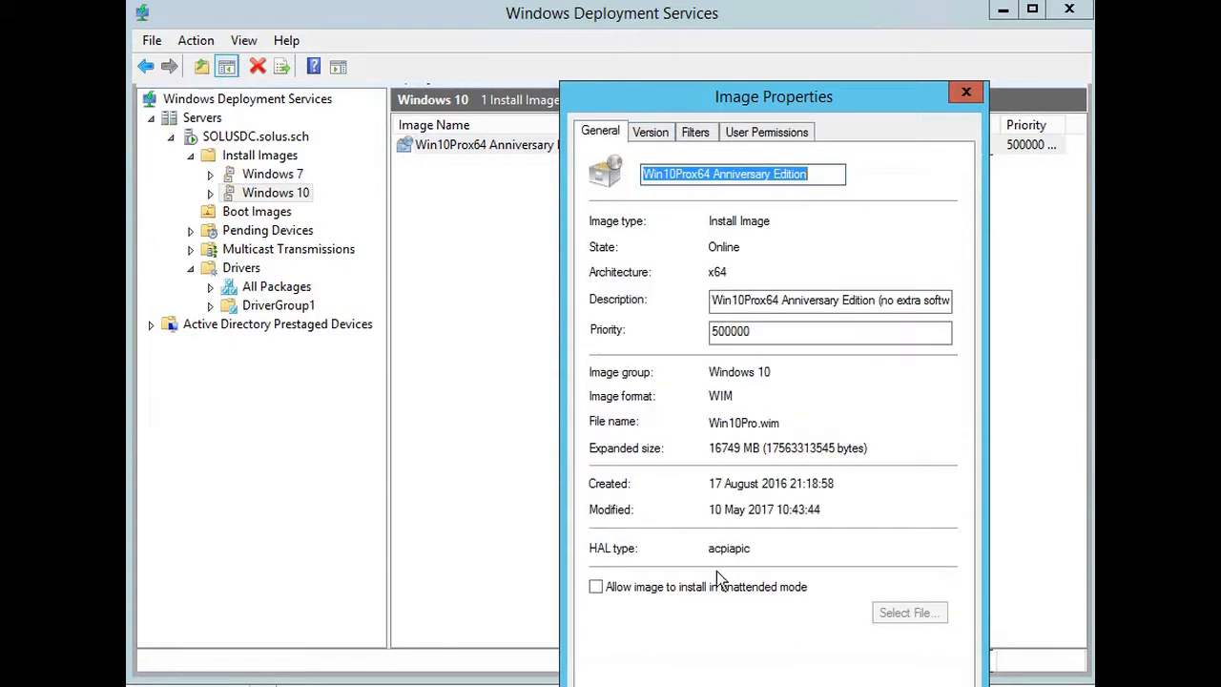
# Allow the image to install in unattended mode, using Win10_64_OS.xml from the Desktop as its unattend file
pyautogui.click(612, 592)
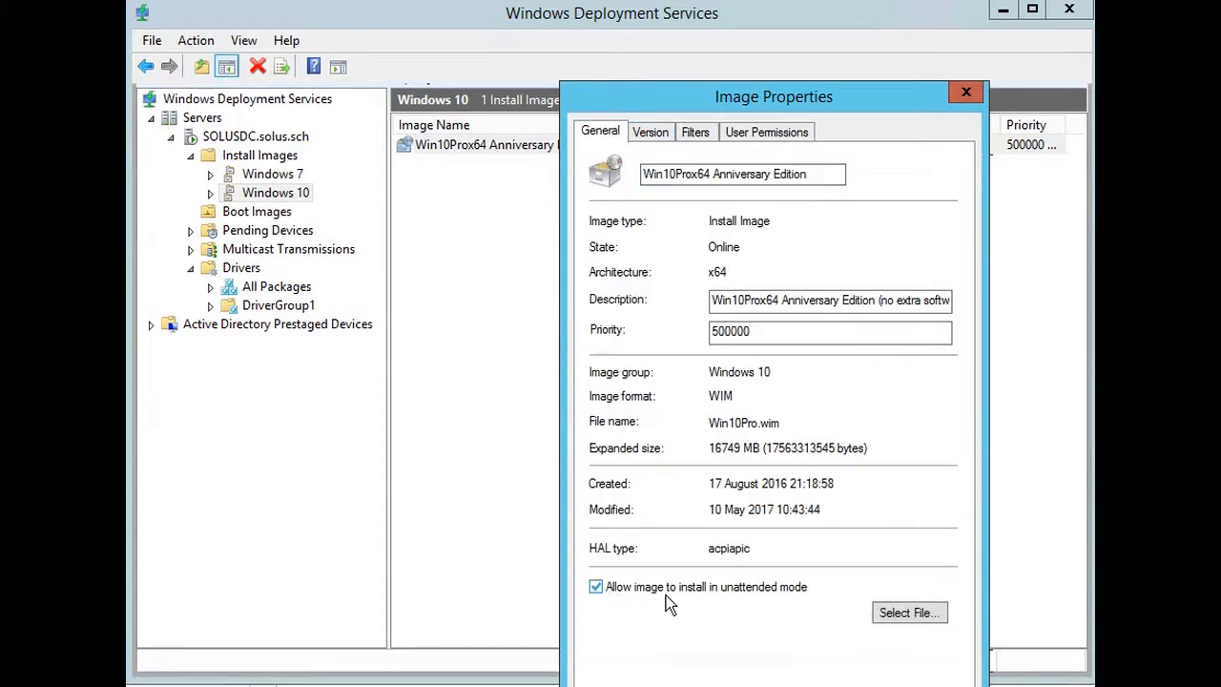
pyautogui.click(914, 618)
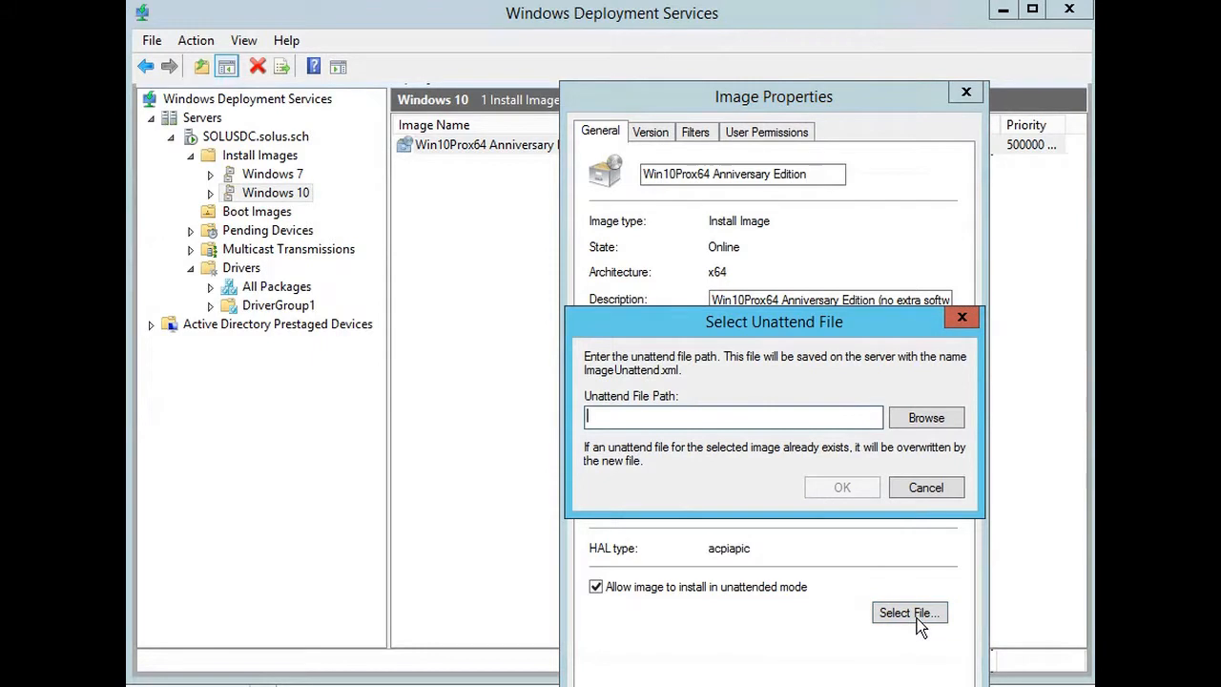
pyautogui.click(953, 417)
pyautogui.moveTo(1064, 350); pyautogui.dragTo(1089, 573)
pyautogui.click(761, 480)
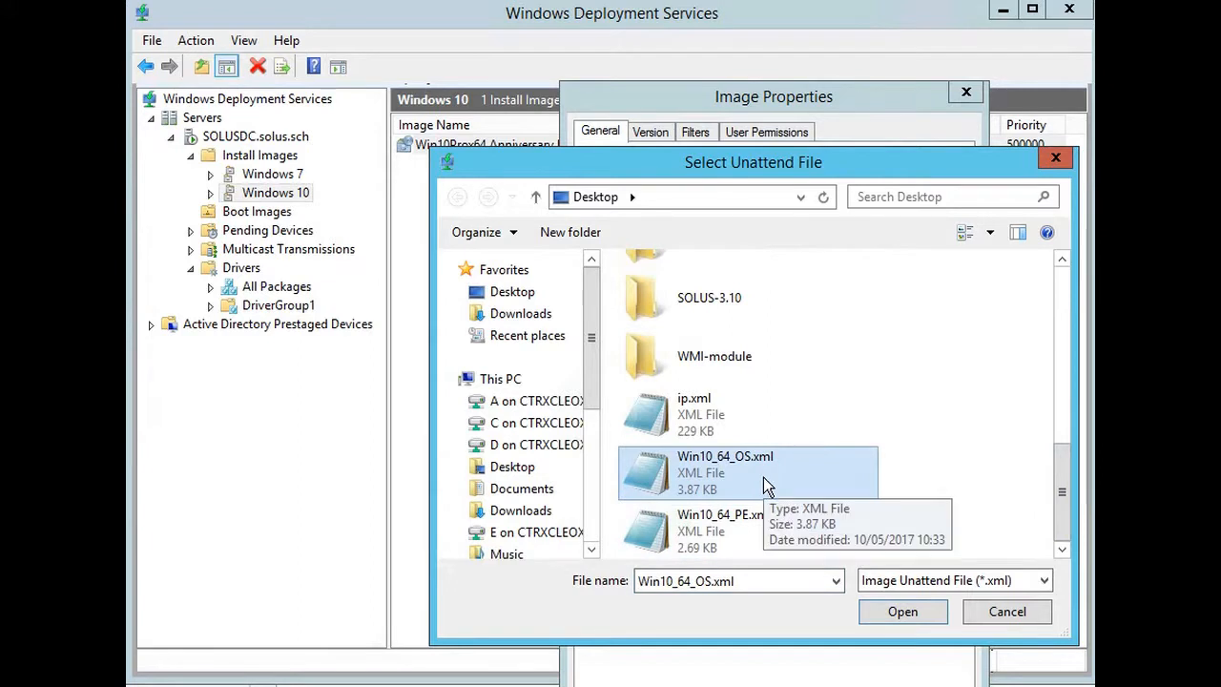
pyautogui.click(905, 613)
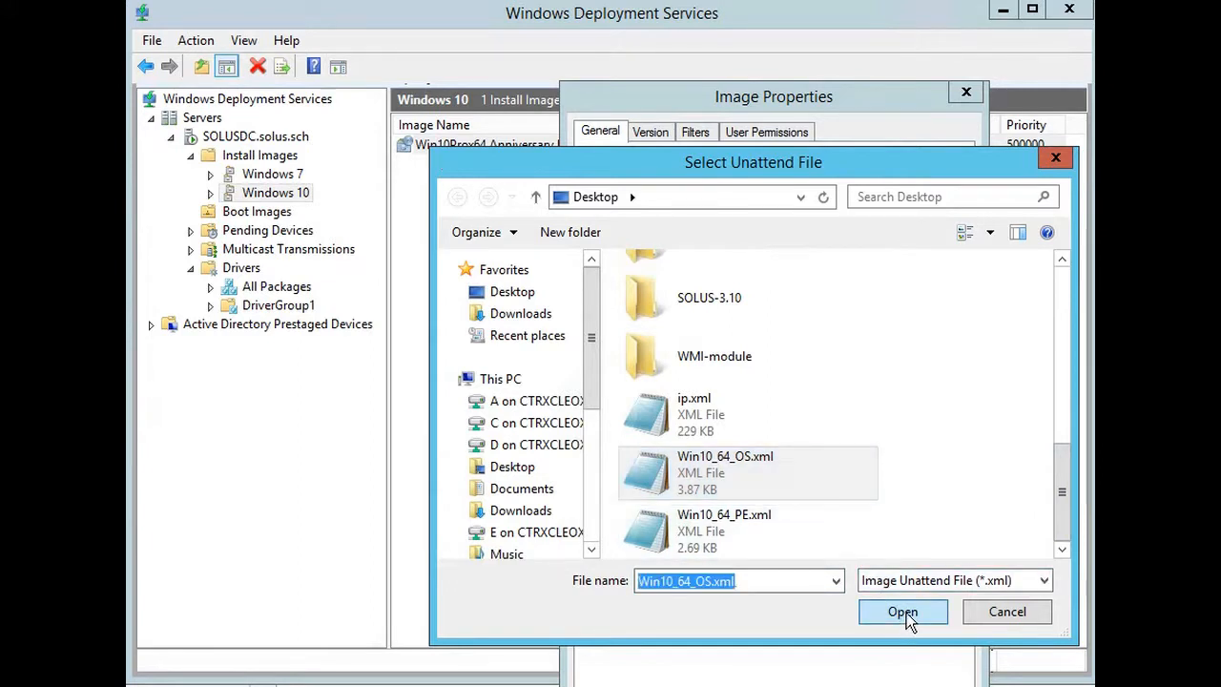
pyautogui.click(843, 488)
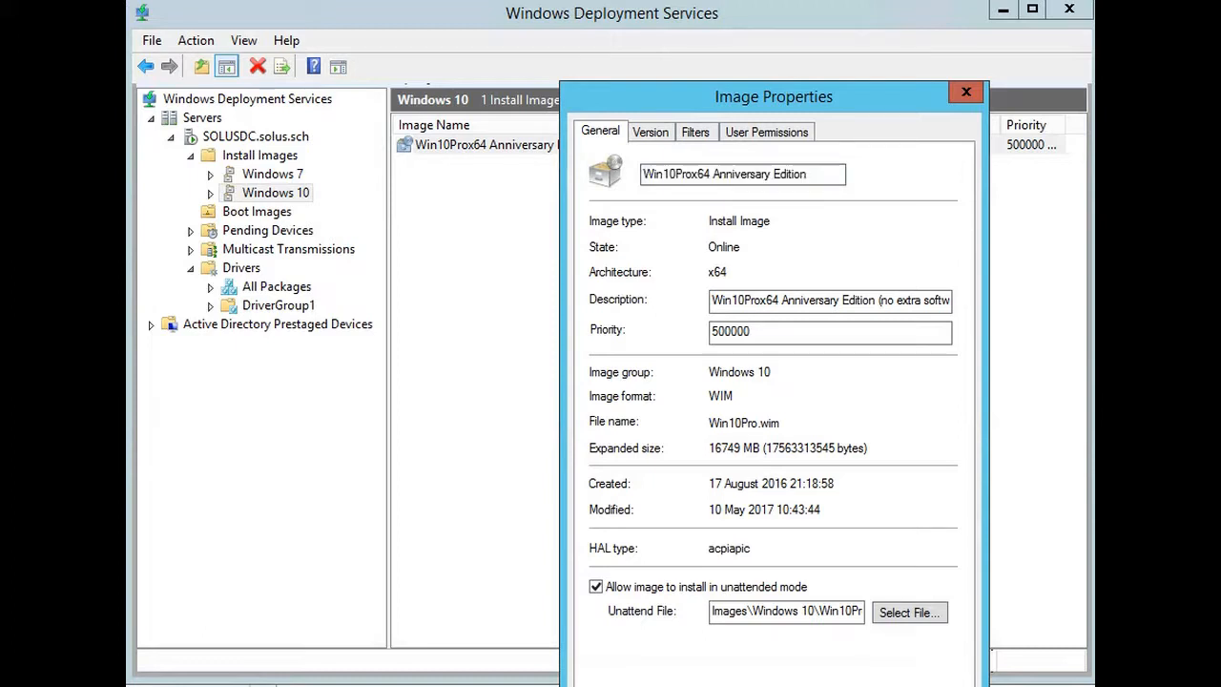
# Confirm the Windows 10 image's properties, and start adding a new boot image under Boot Images
pyautogui.press('Return')
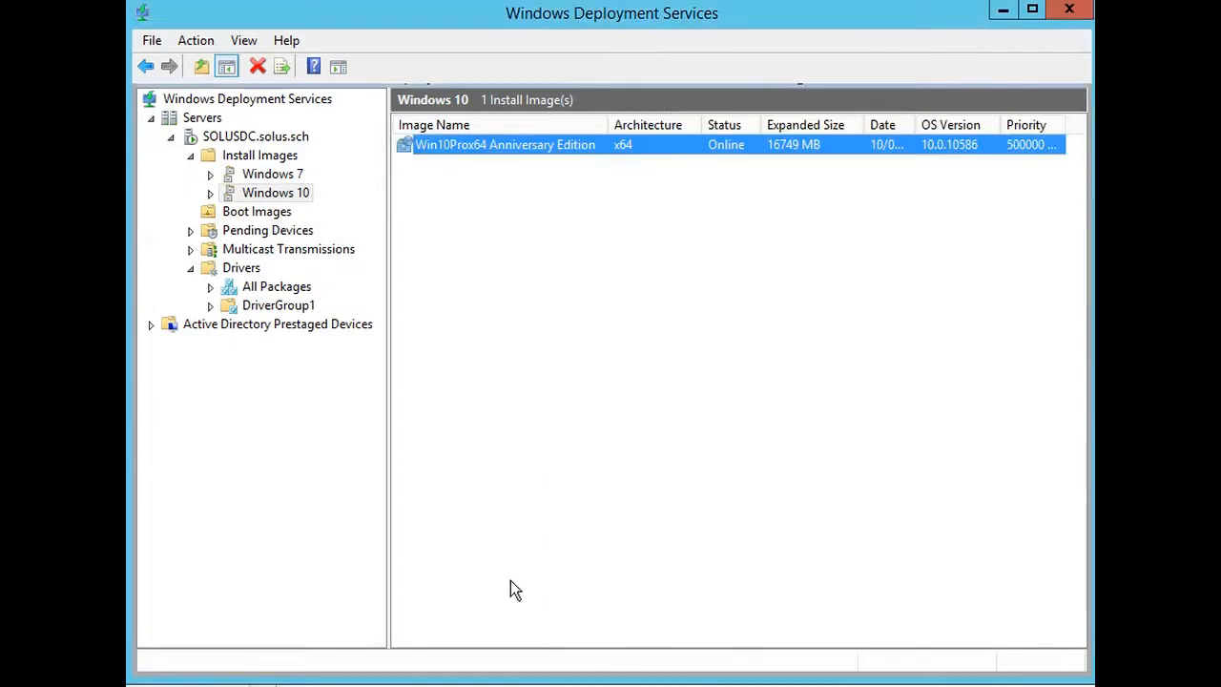
pyautogui.click(237, 217)
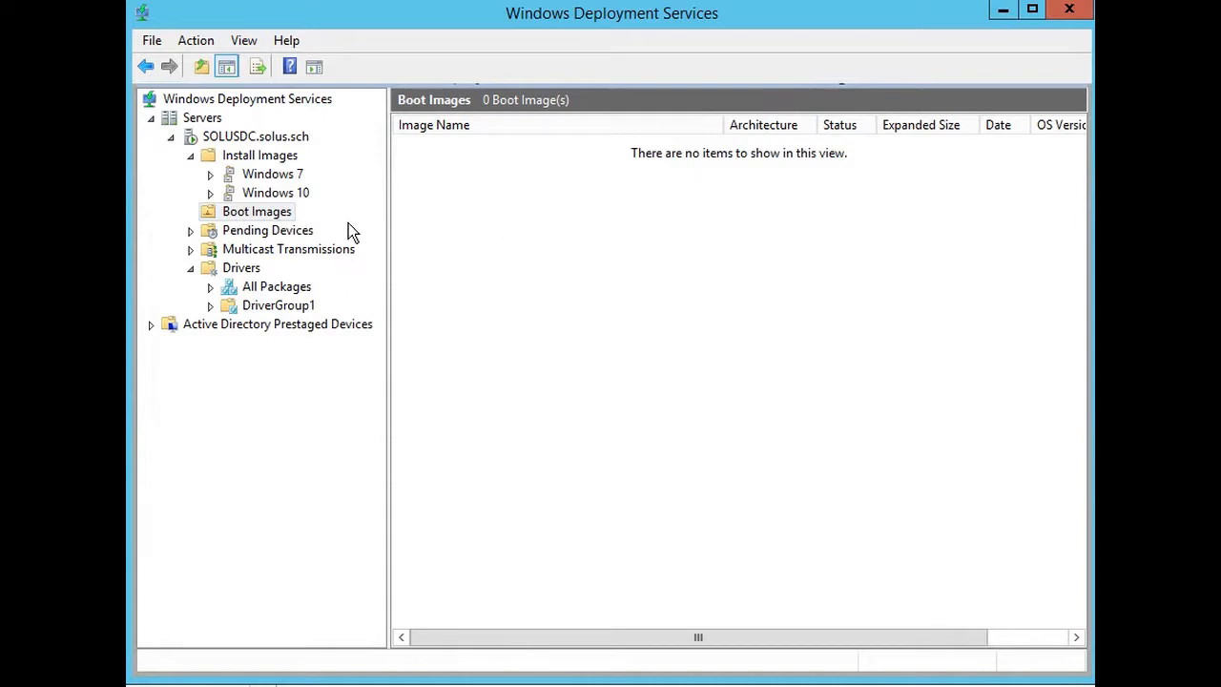
pyautogui.rightClick(280, 218)
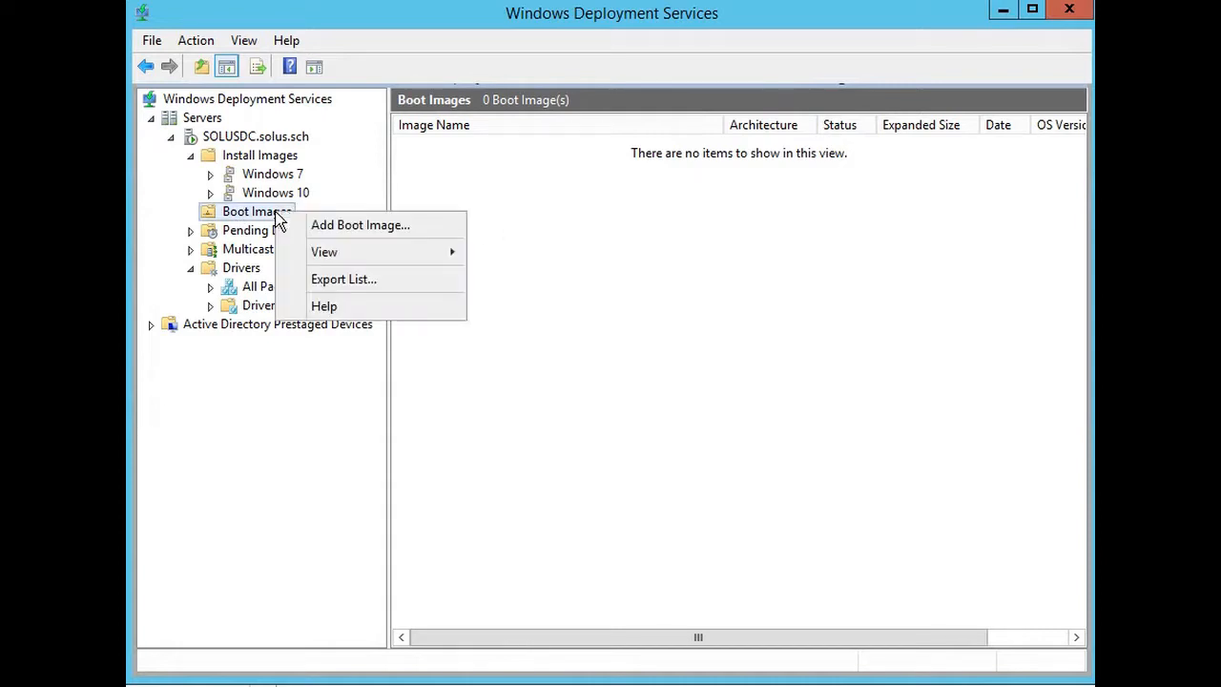
pyautogui.click(328, 227)
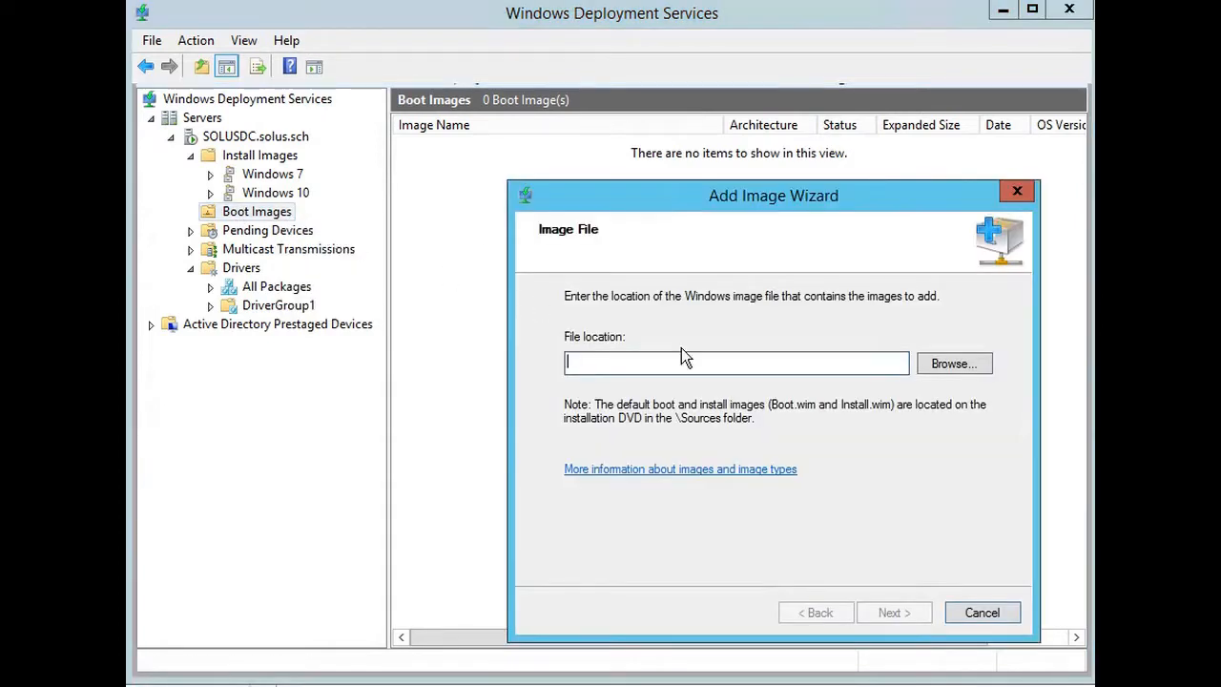
# Select Win10x64Boot.wim from the WDSimages folder on data (E:) as the boot image file, and proceed to the image metadata
pyautogui.click(962, 371)
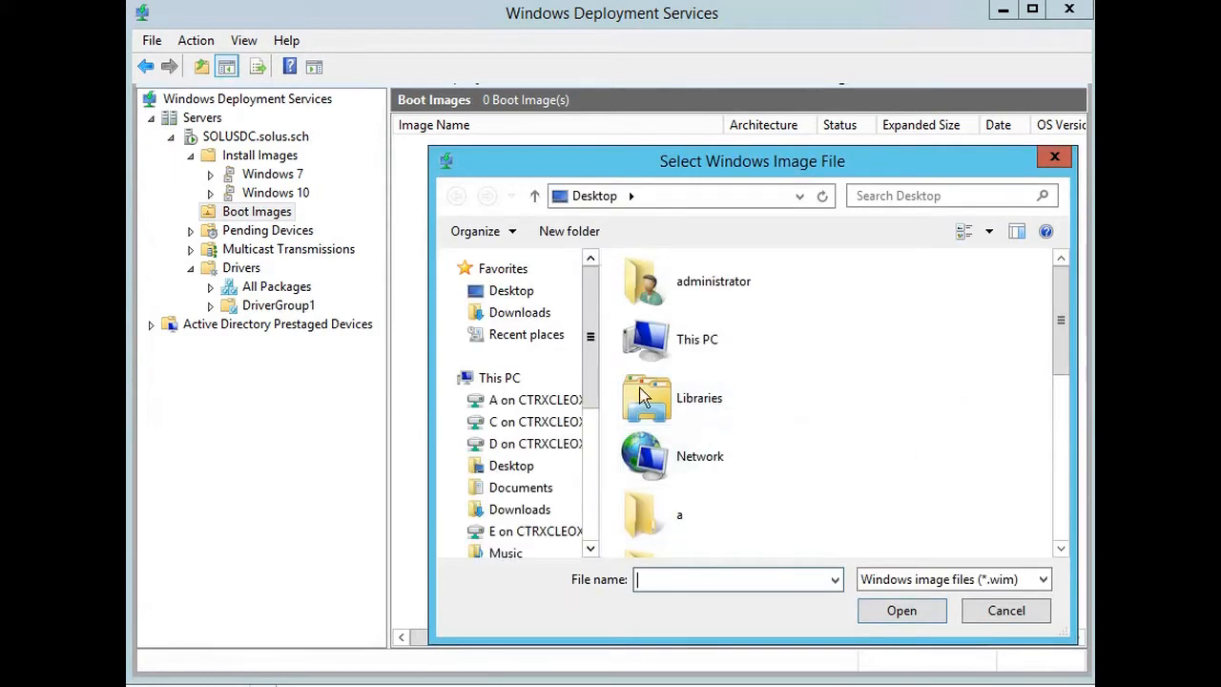
pyautogui.doubleClick(679, 350)
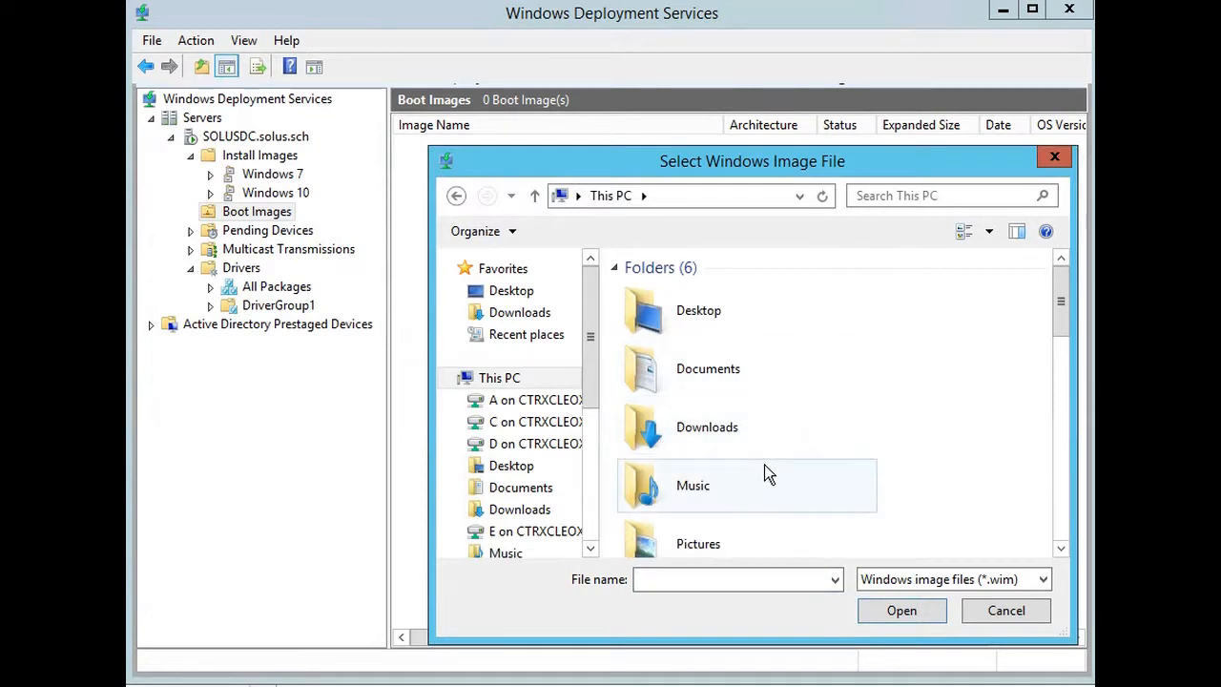
pyautogui.scroll(-6, 764, 465)
pyautogui.scroll(3, 758, 344)
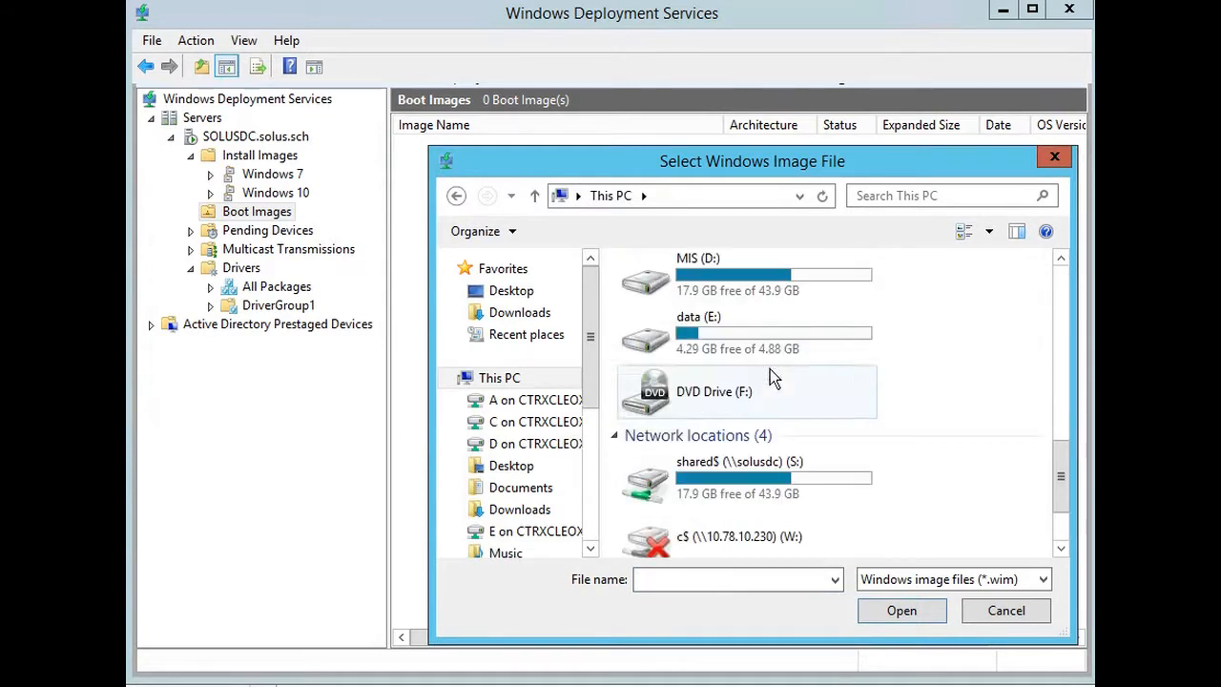
pyautogui.doubleClick(749, 328)
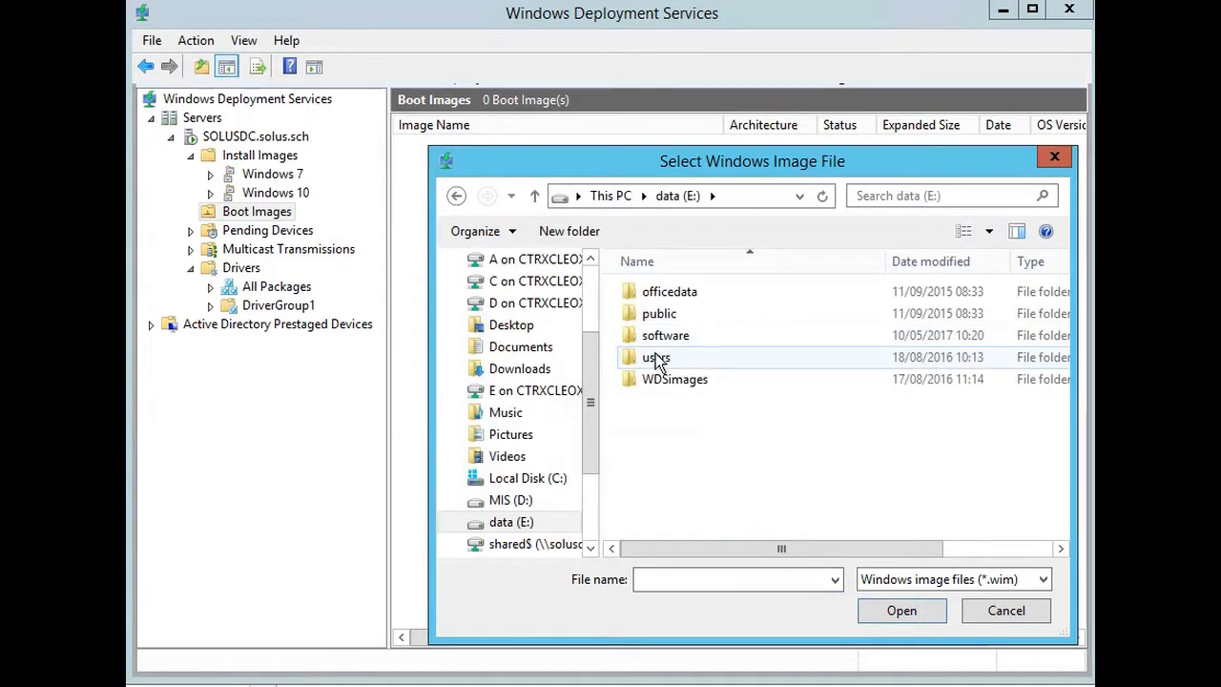
pyautogui.doubleClick(658, 379)
pyautogui.doubleClick(673, 293)
pyautogui.click(886, 613)
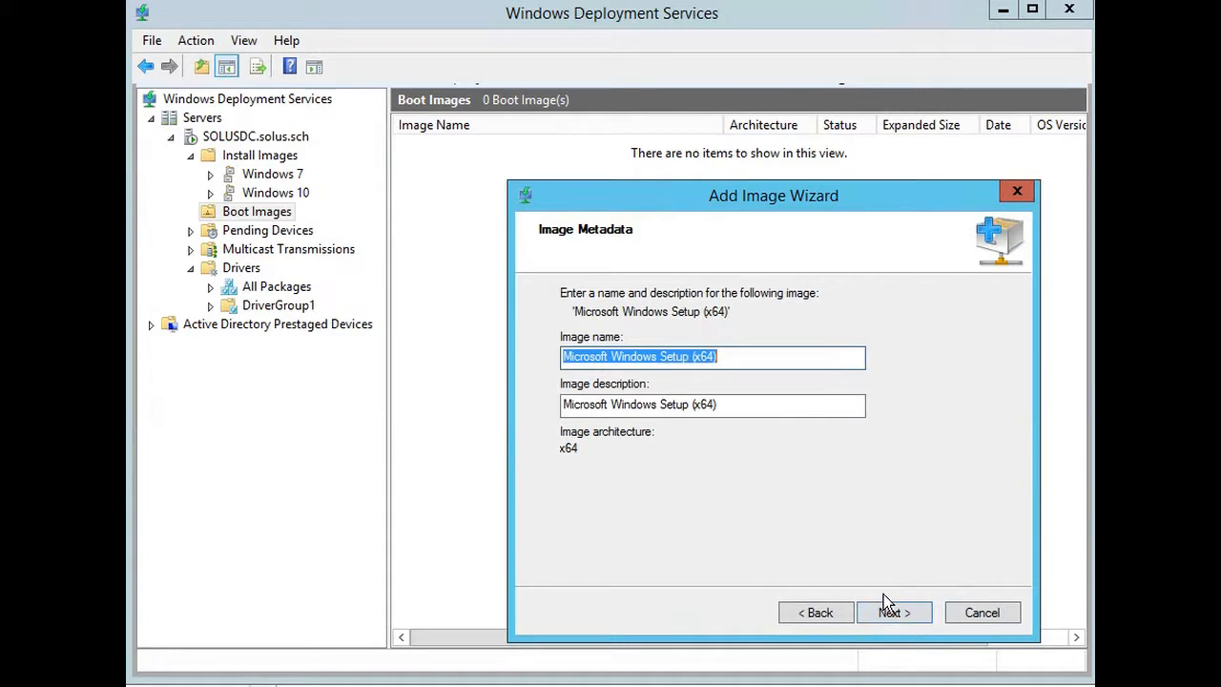
# Name the boot image "Install new OS (x64)", add it to the server and finish the wizard
pyautogui.press('BackSpace')
pyautogui.write('Install ')
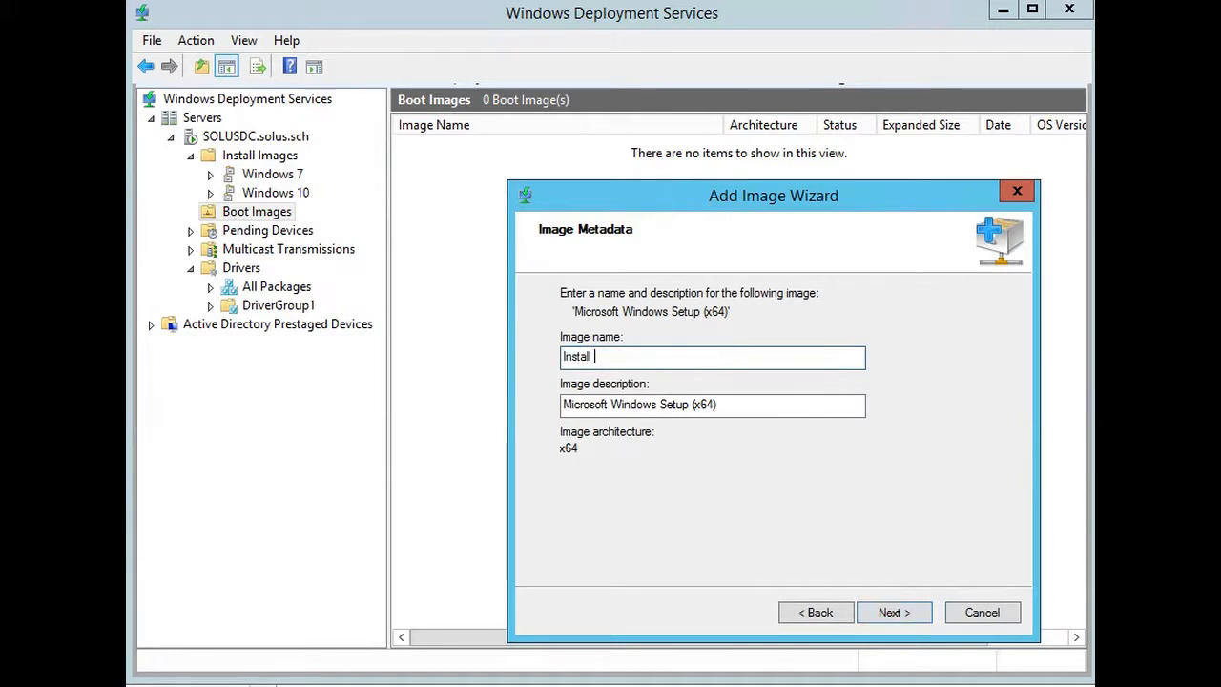
pyautogui.write('new OS (x64)')
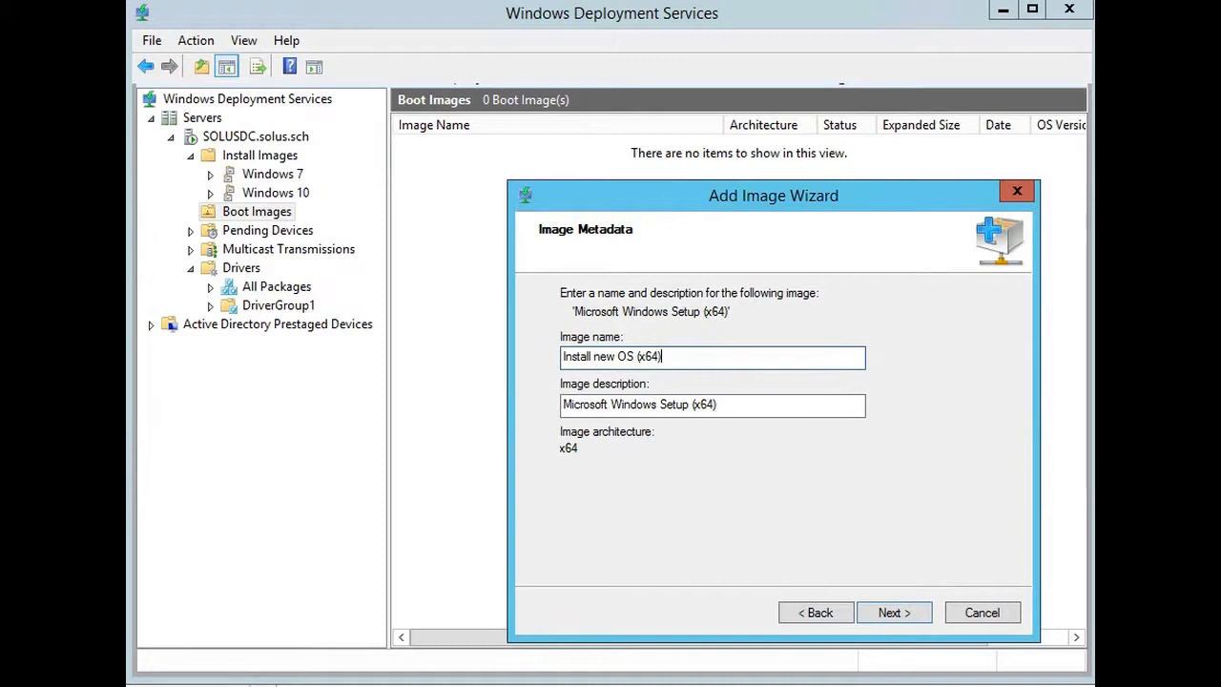
pyautogui.click(892, 612)
pyautogui.click(905, 620)
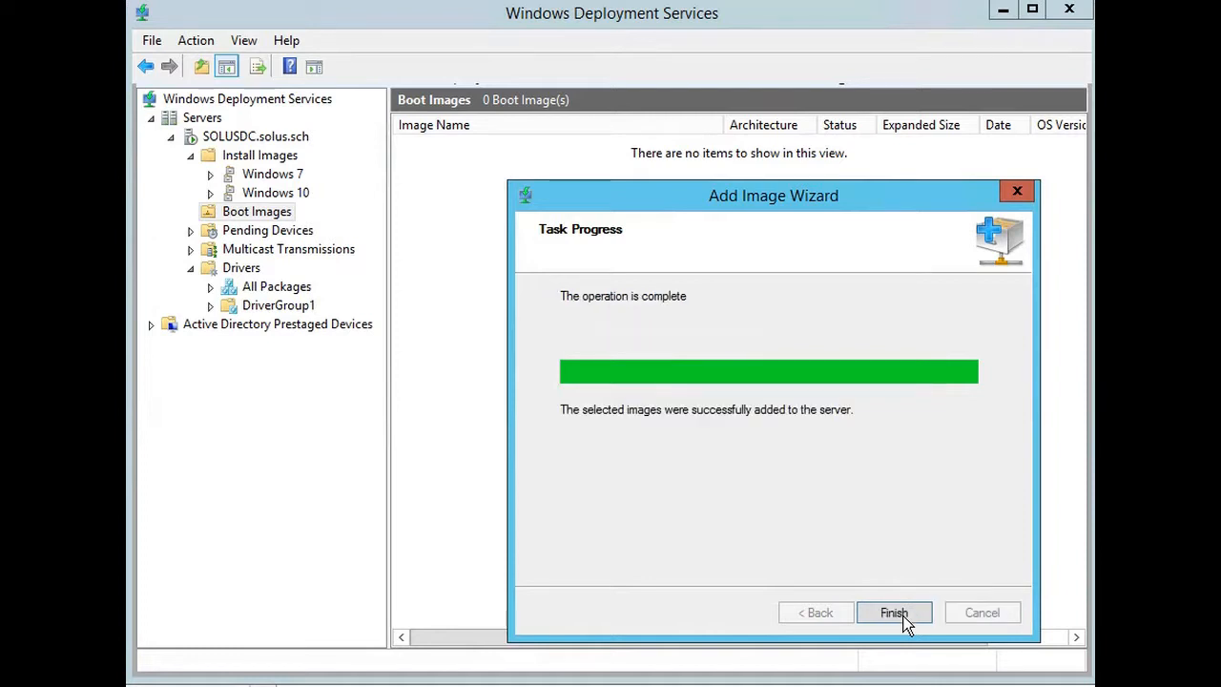
pyautogui.click(905, 622)
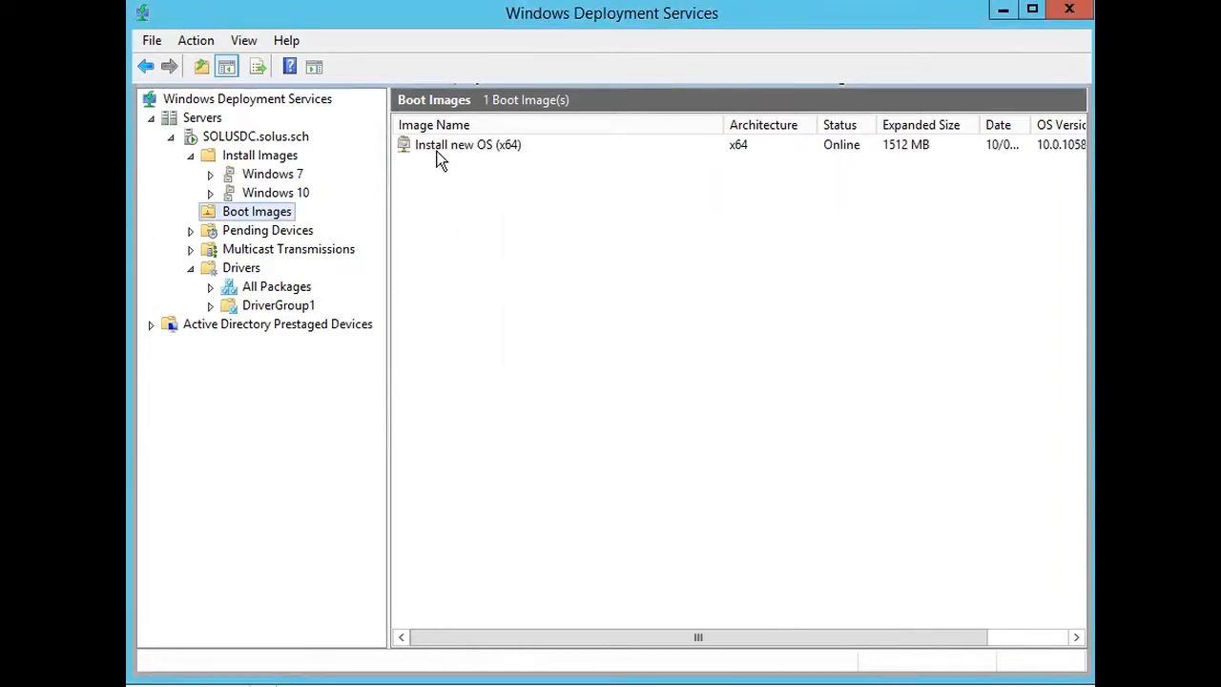
# Review the general properties of the Install new OS (x64) boot image, and close them without changes
pyautogui.rightClick(439, 161)
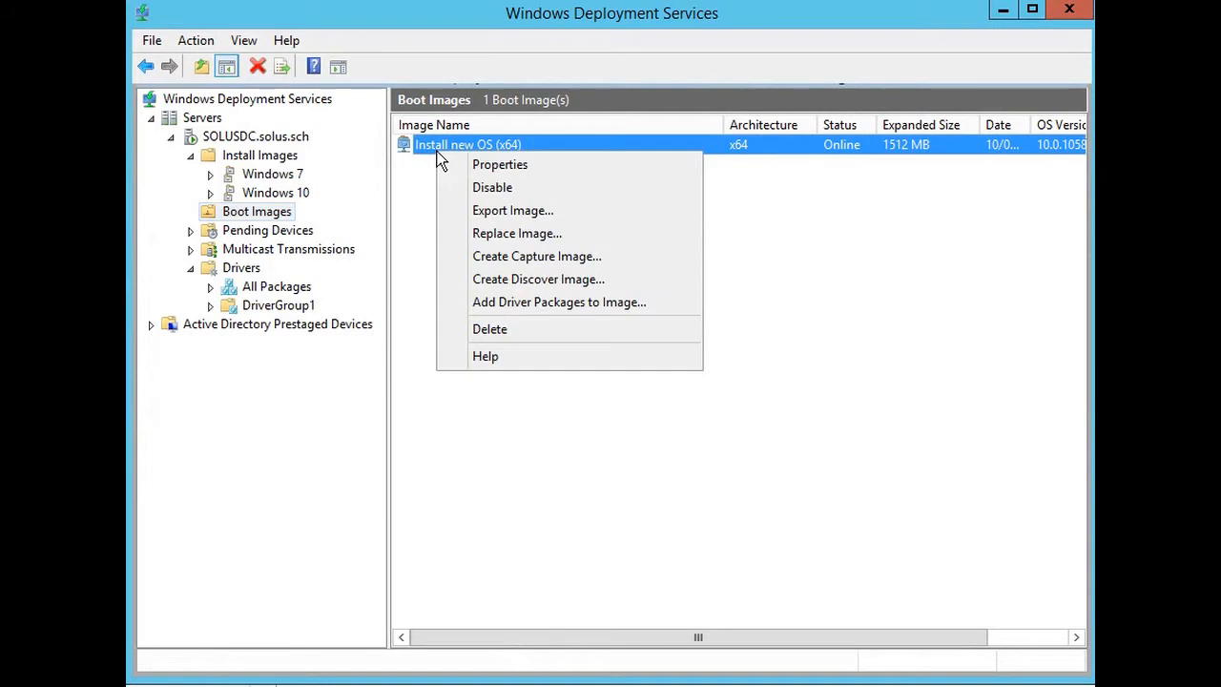
pyautogui.click(492, 165)
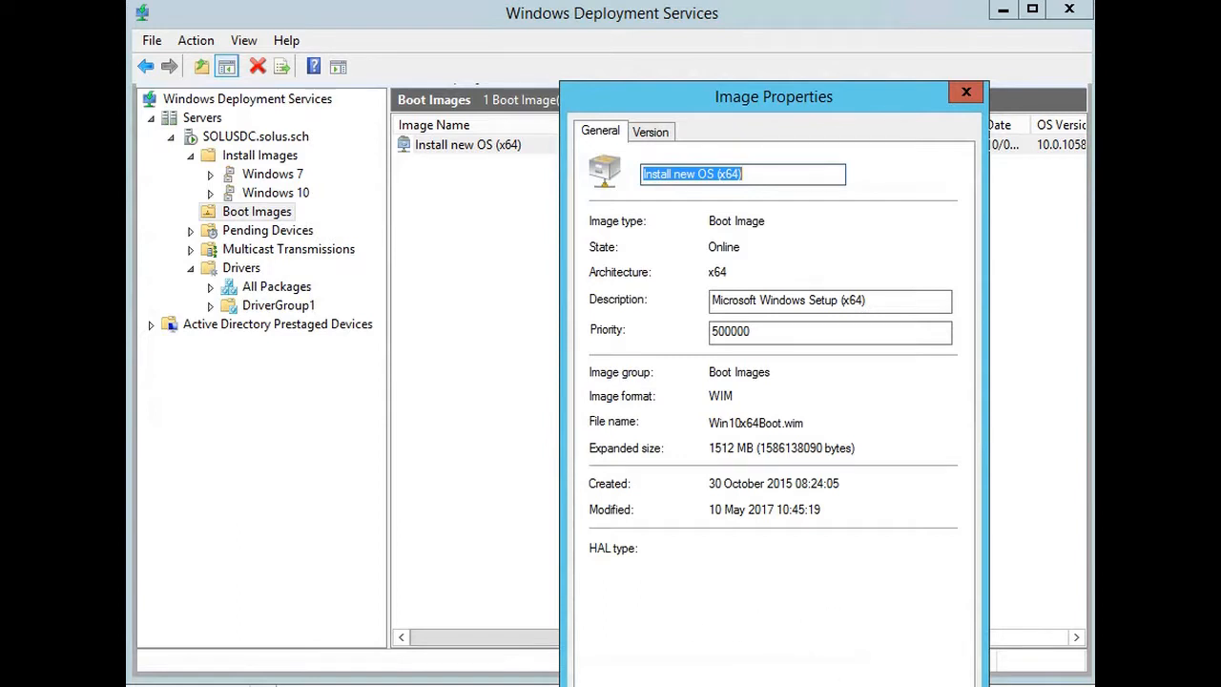
pyautogui.press('Escape')
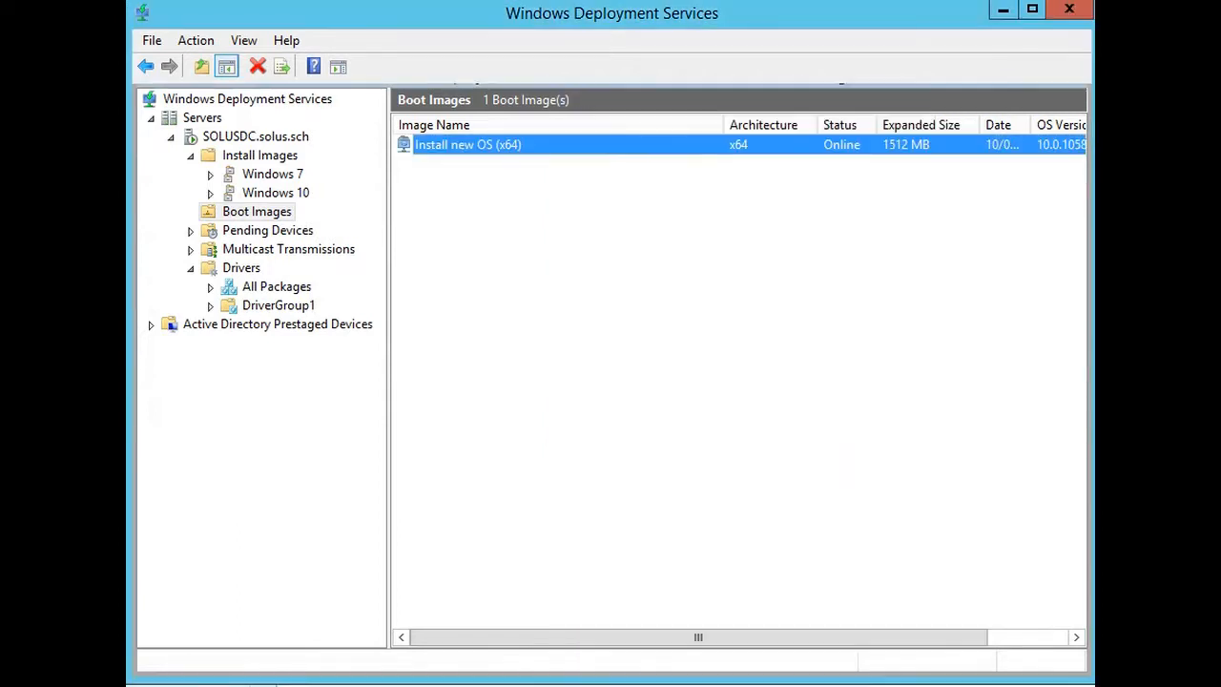
# In the SOLUSDC server properties, set Install new OS (x64) as the default boot image for the x64 architecture
pyautogui.rightClick(270, 136)
pyautogui.click(309, 148)
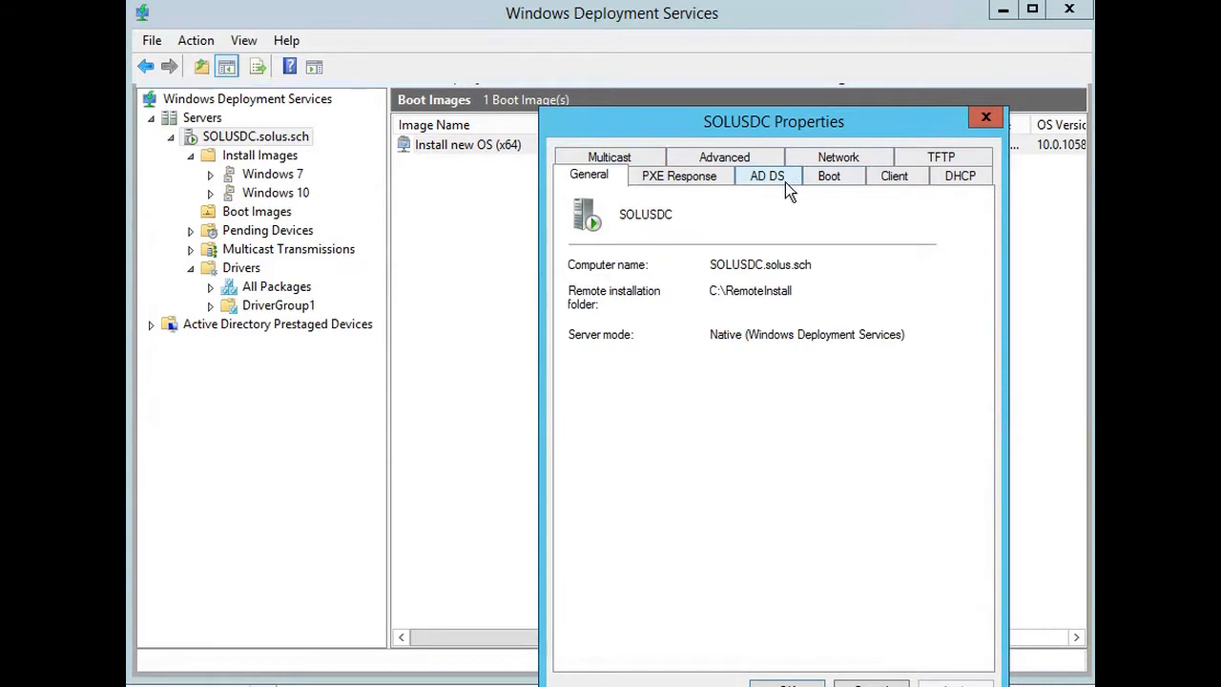
pyautogui.click(714, 182)
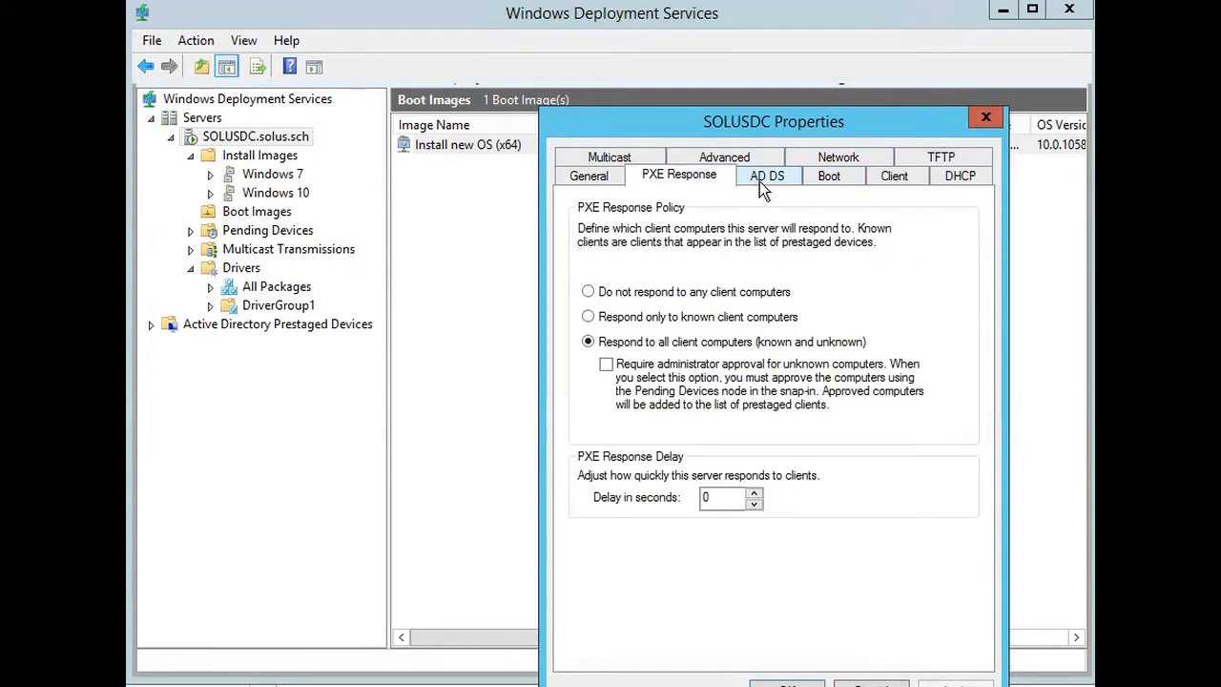
pyautogui.click(760, 182)
pyautogui.click(827, 179)
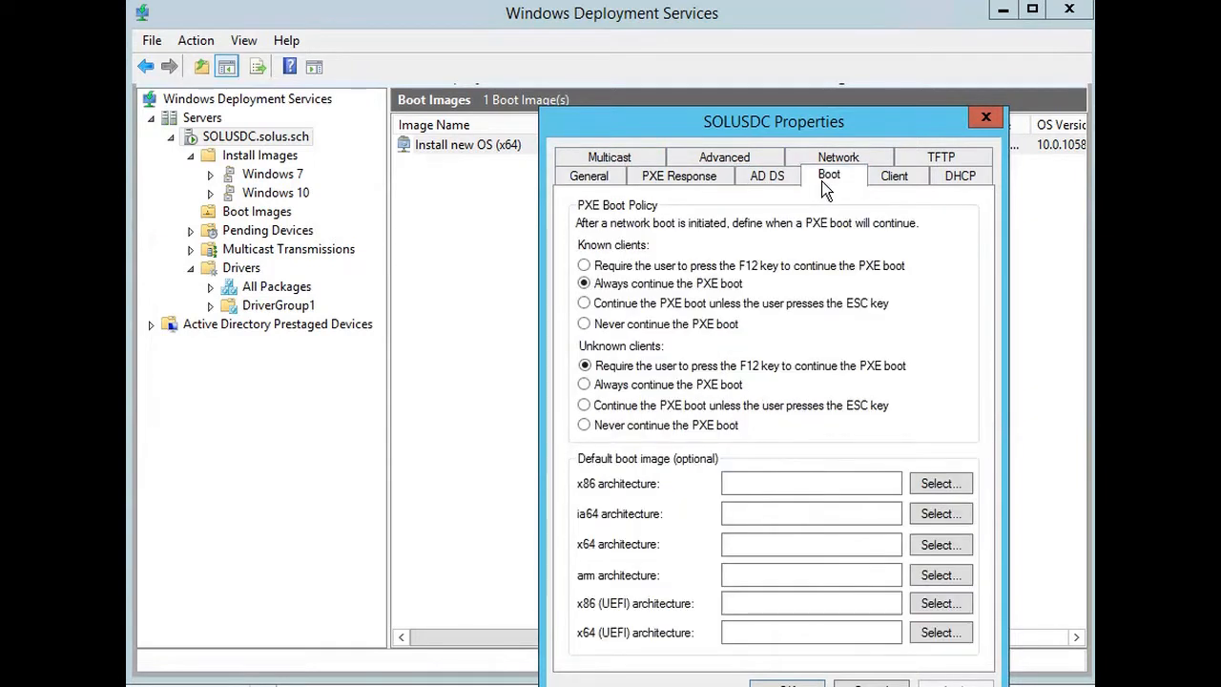
pyautogui.click(945, 543)
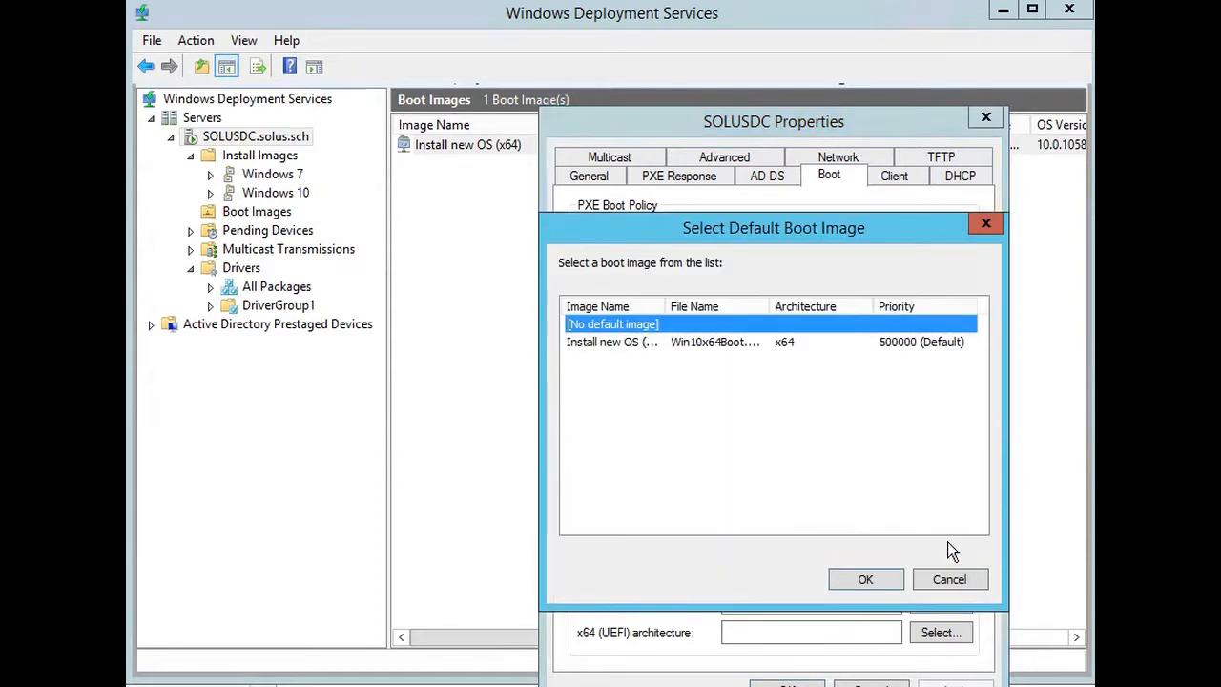
pyautogui.click(630, 345)
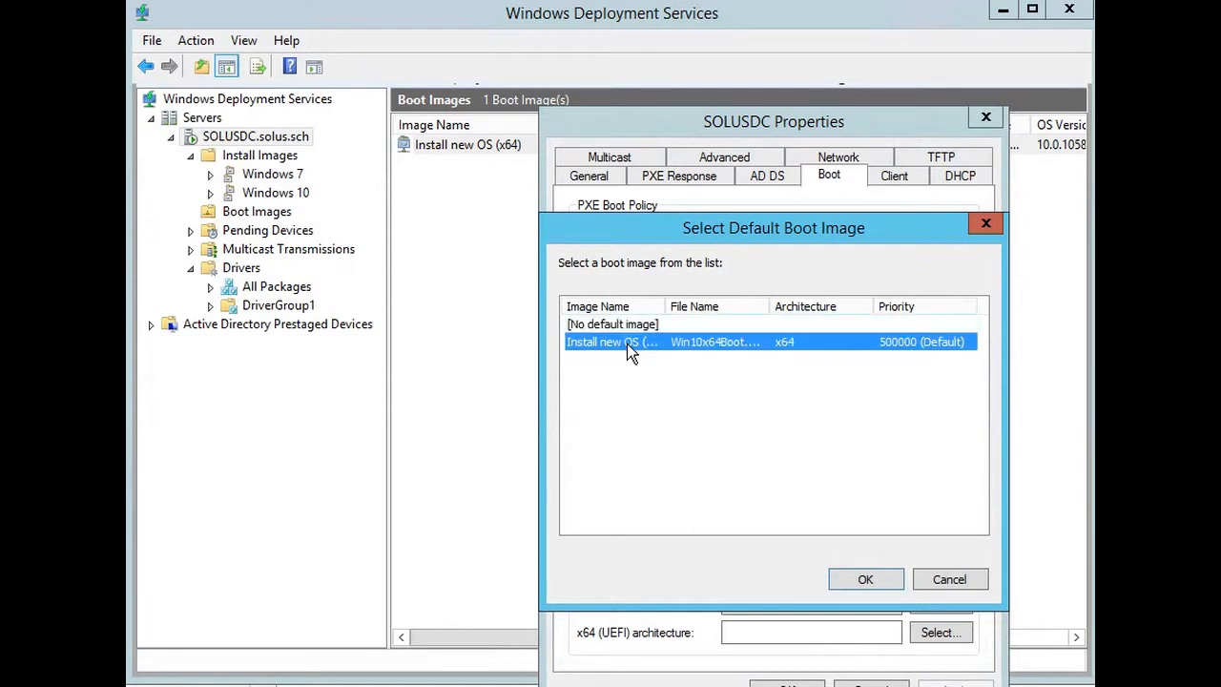
pyautogui.click(866, 581)
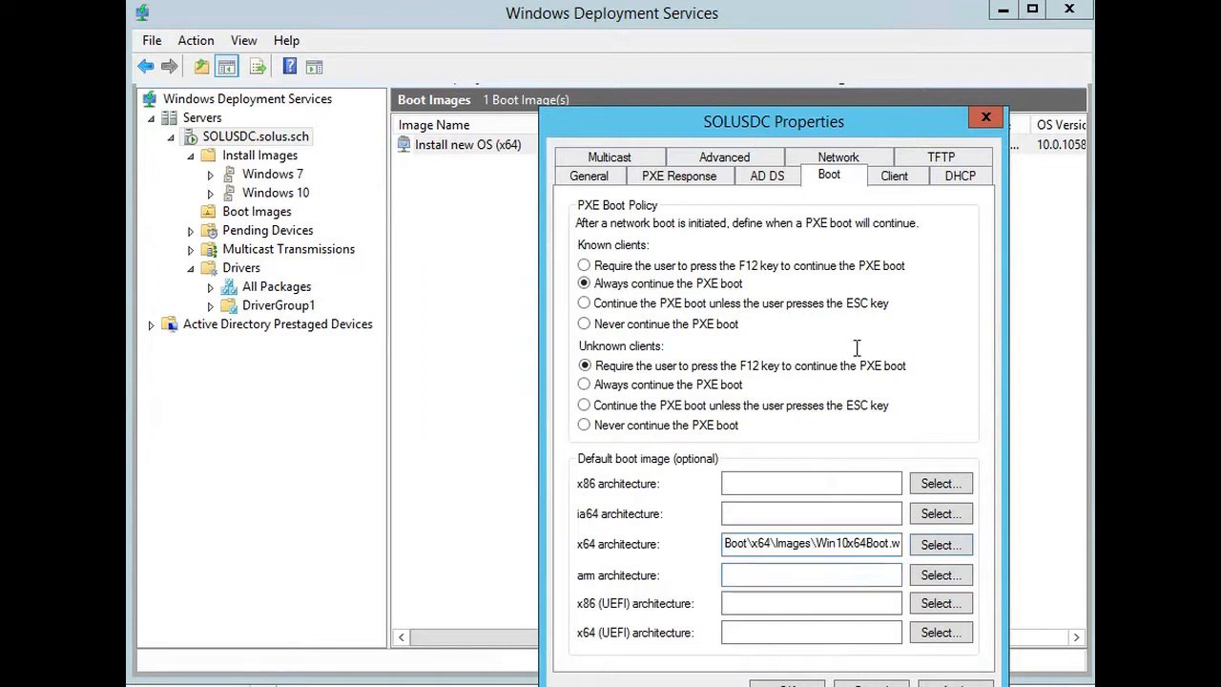
# Start choosing the server's client unattend file for the x64 architecture, and browse to the XML files on the Desktop
pyautogui.click(895, 179)
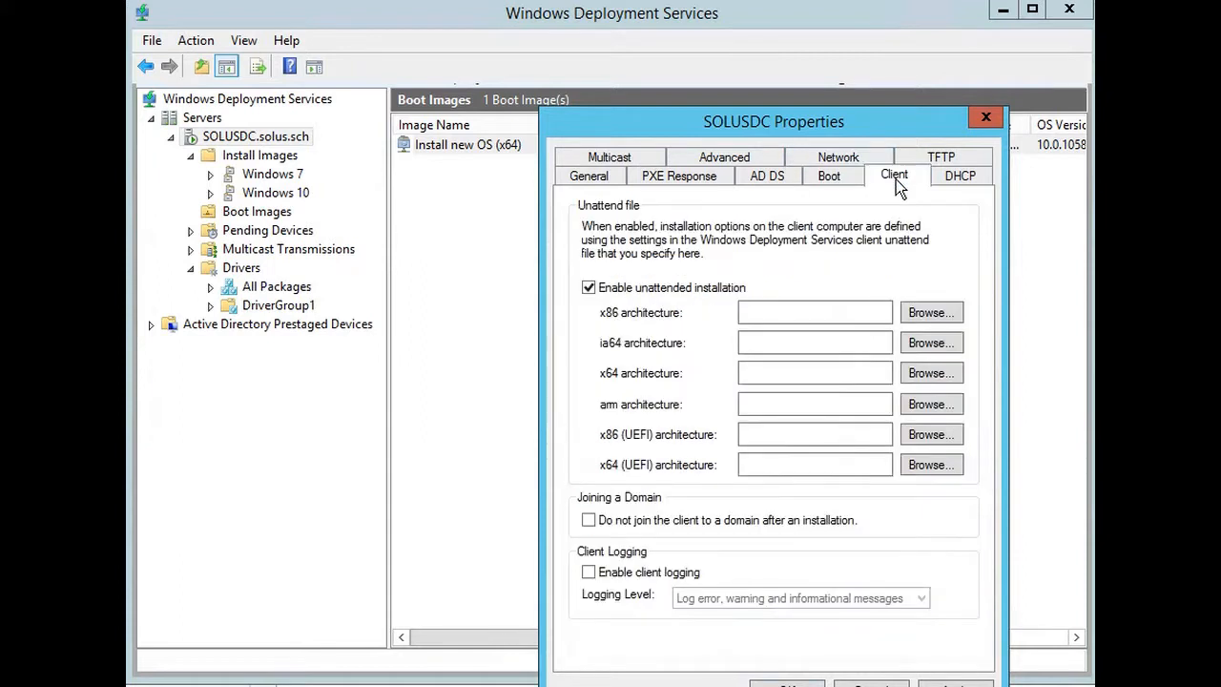
pyautogui.click(916, 378)
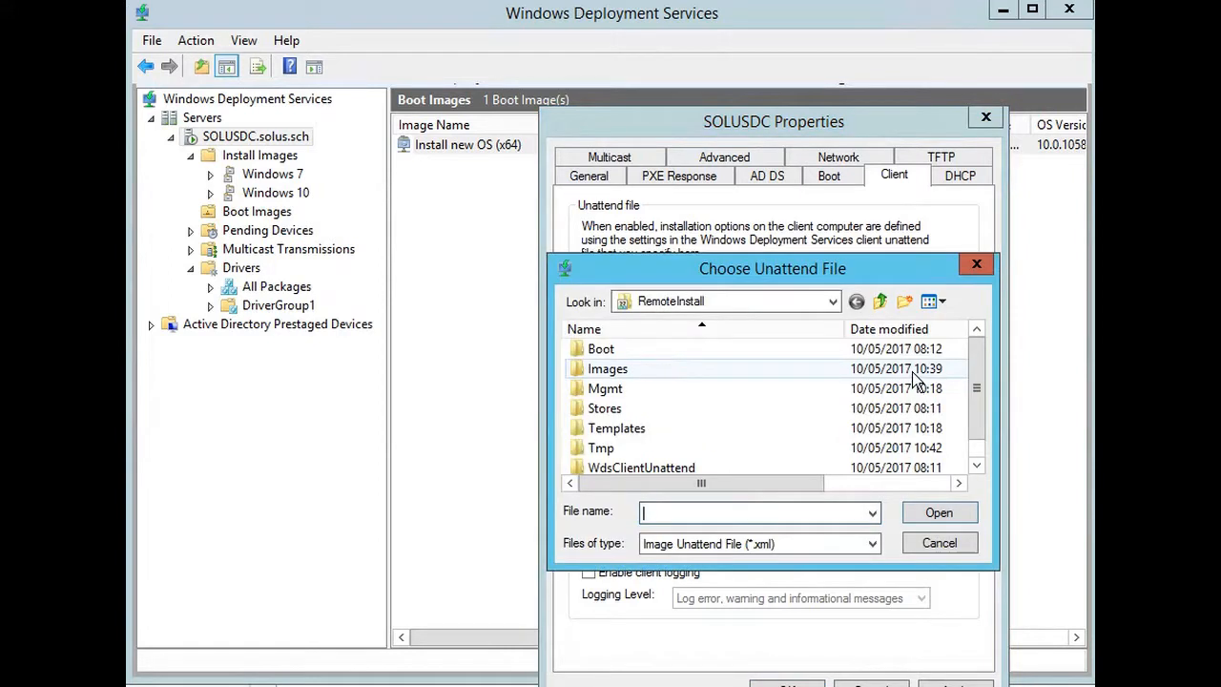
pyautogui.click(834, 303)
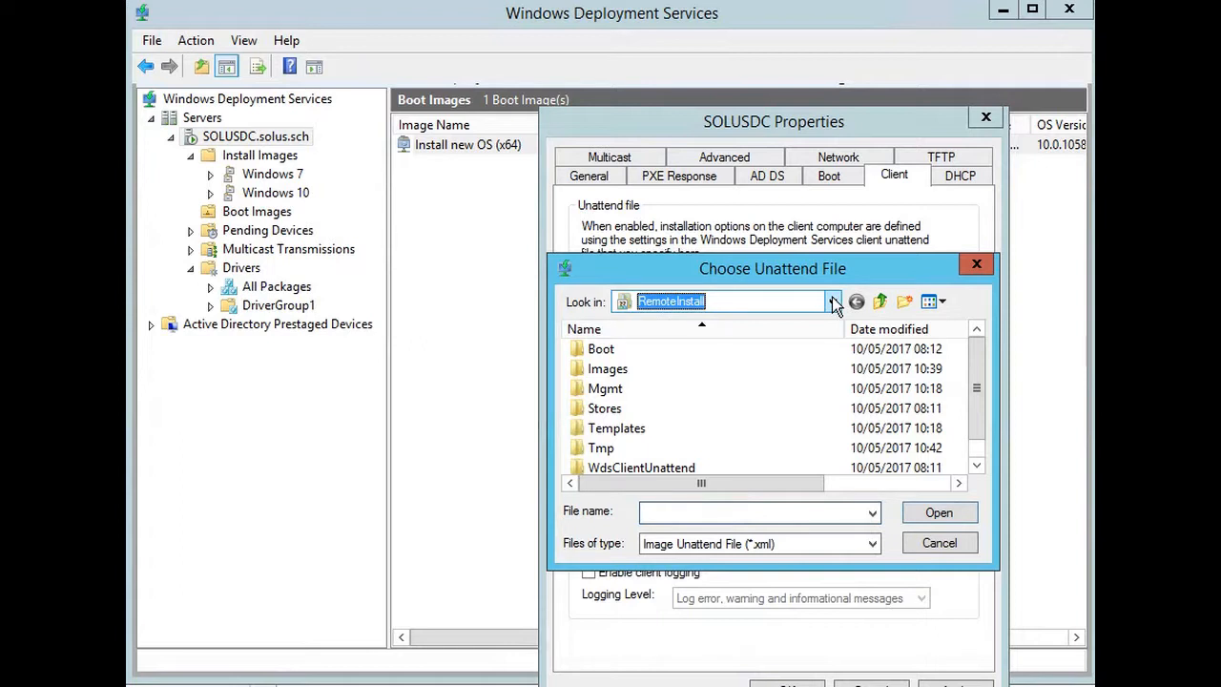
pyautogui.click(834, 303)
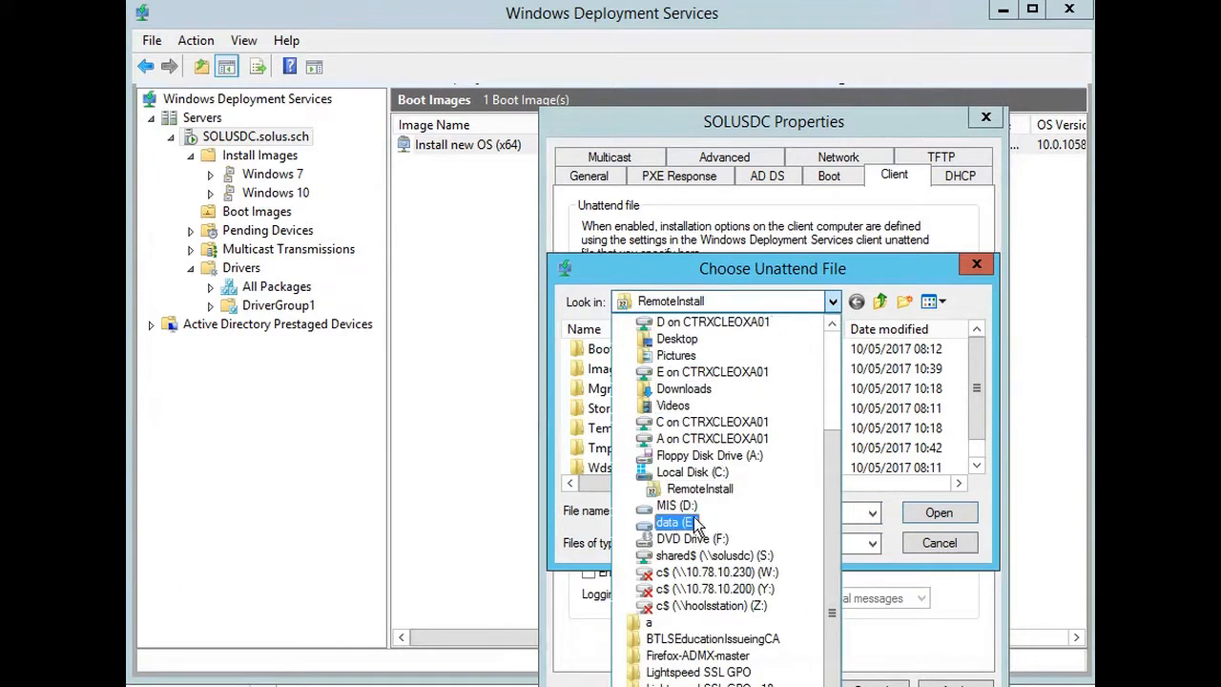
pyautogui.click(716, 343)
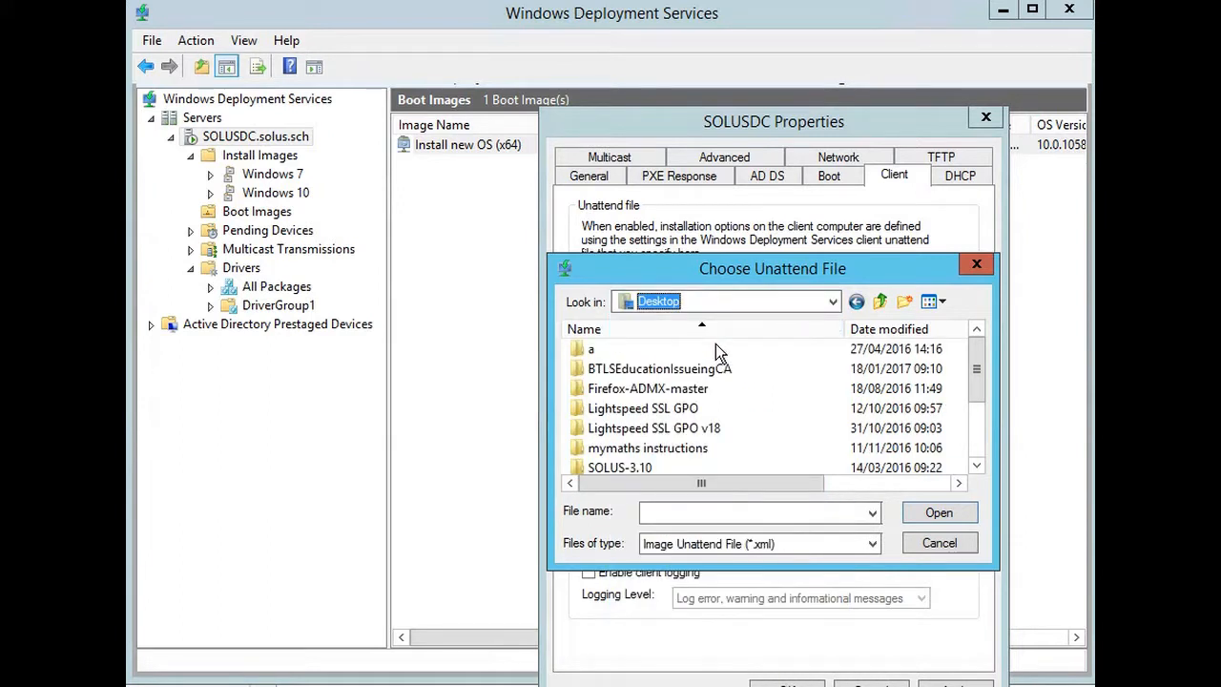
pyautogui.moveTo(979, 399); pyautogui.dragTo(983, 490)
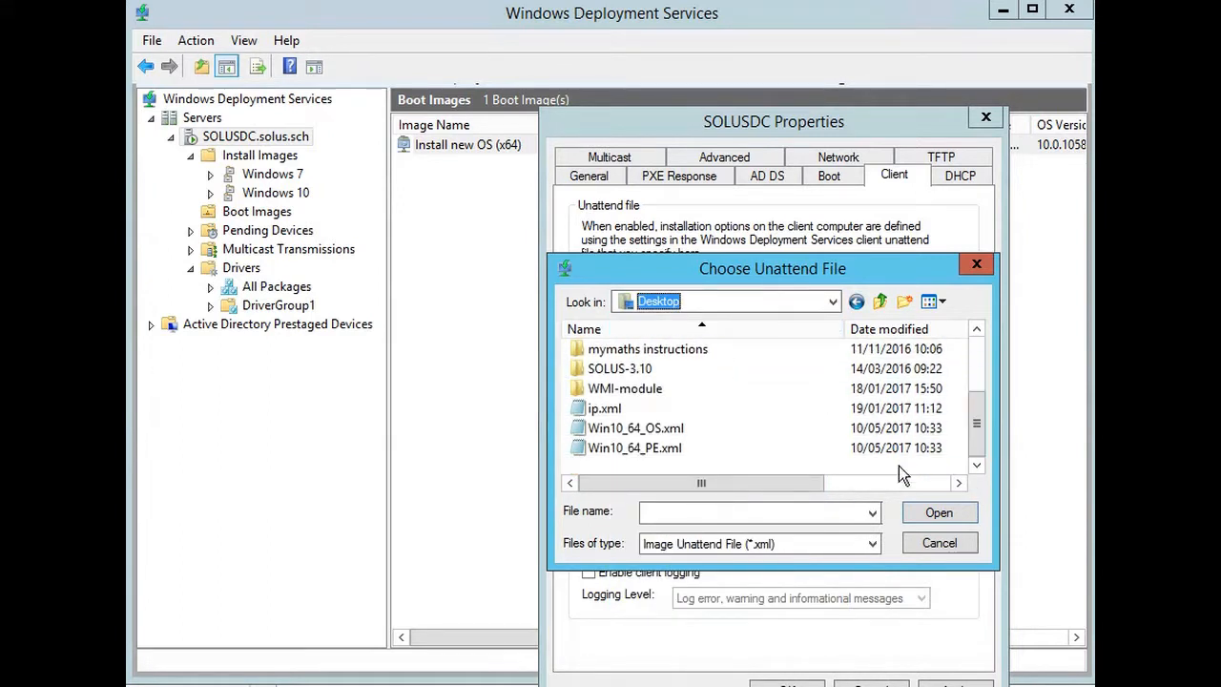
# Try to use Win10_64_PE.xml directly from the Desktop as the x64 client unattend file
pyautogui.click(659, 448)
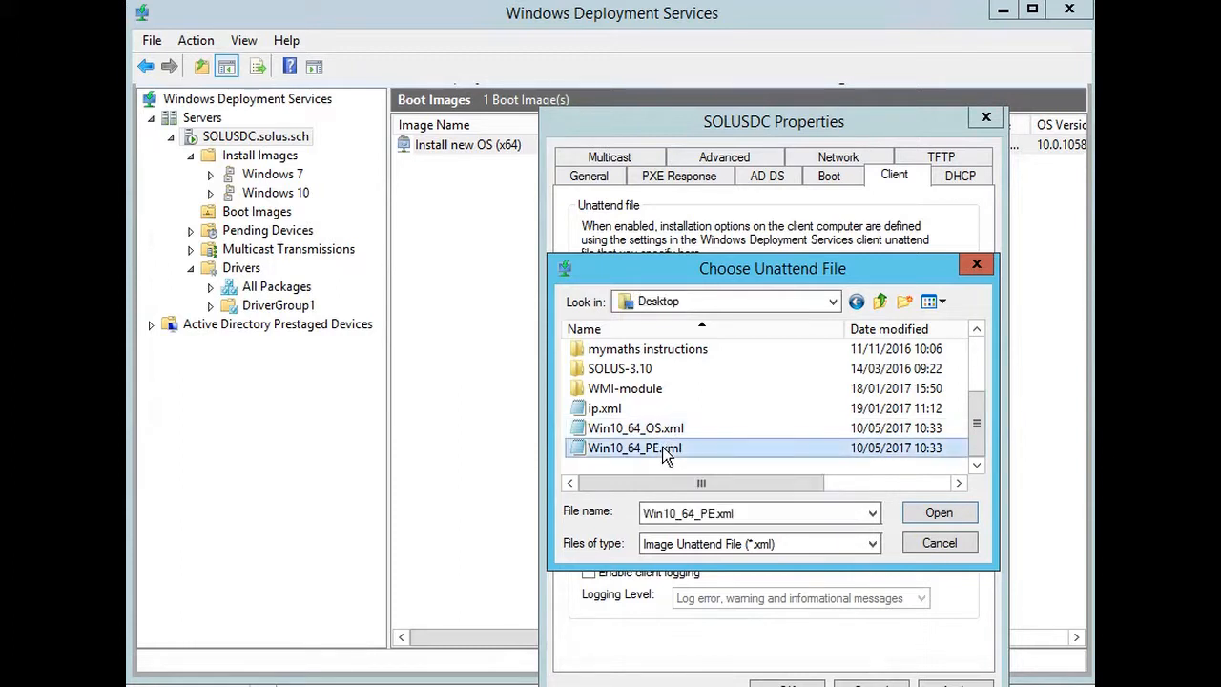
pyautogui.click(939, 514)
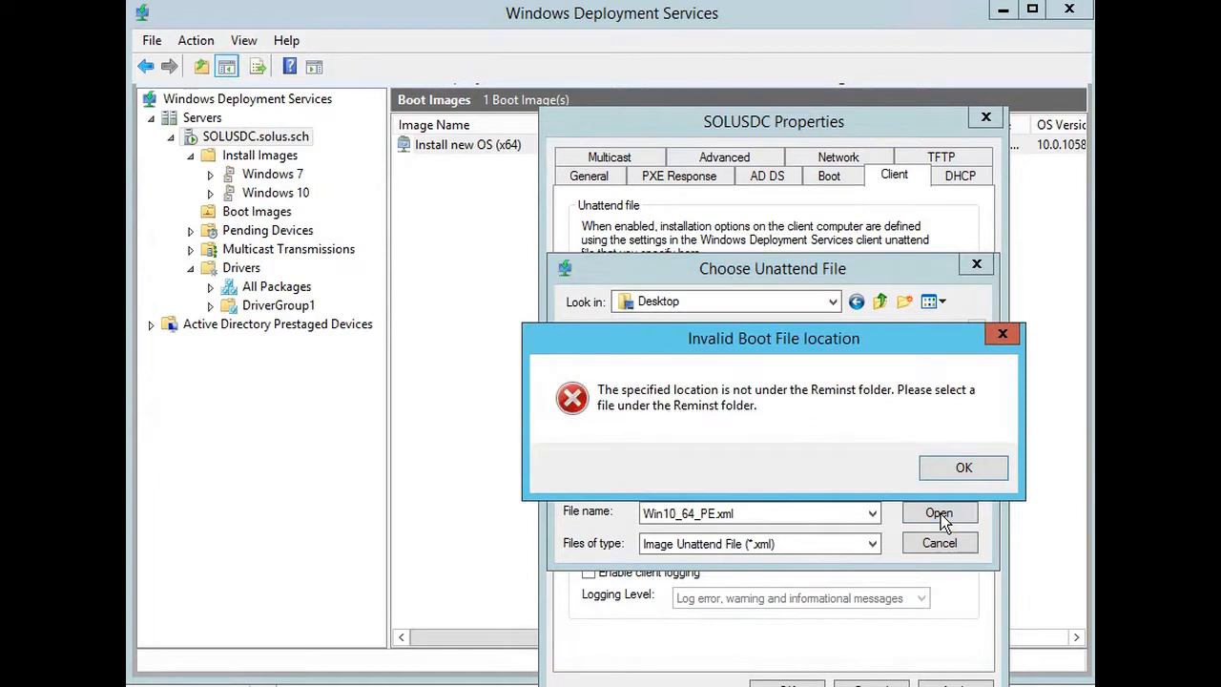
pyautogui.click(963, 468)
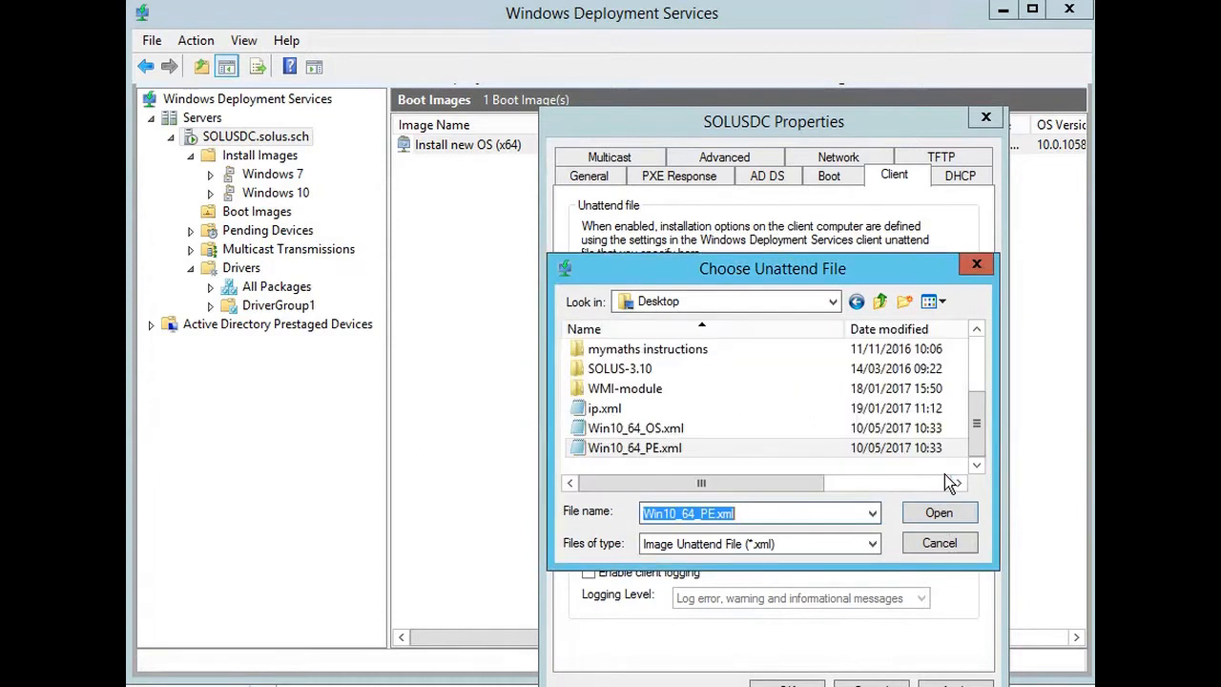
# Copy Win10_64_PE.xml from the Desktop into the WdsClientUnattend folder of RemoteInstall on Local Disk (C:)
pyautogui.rightClick(666, 456)
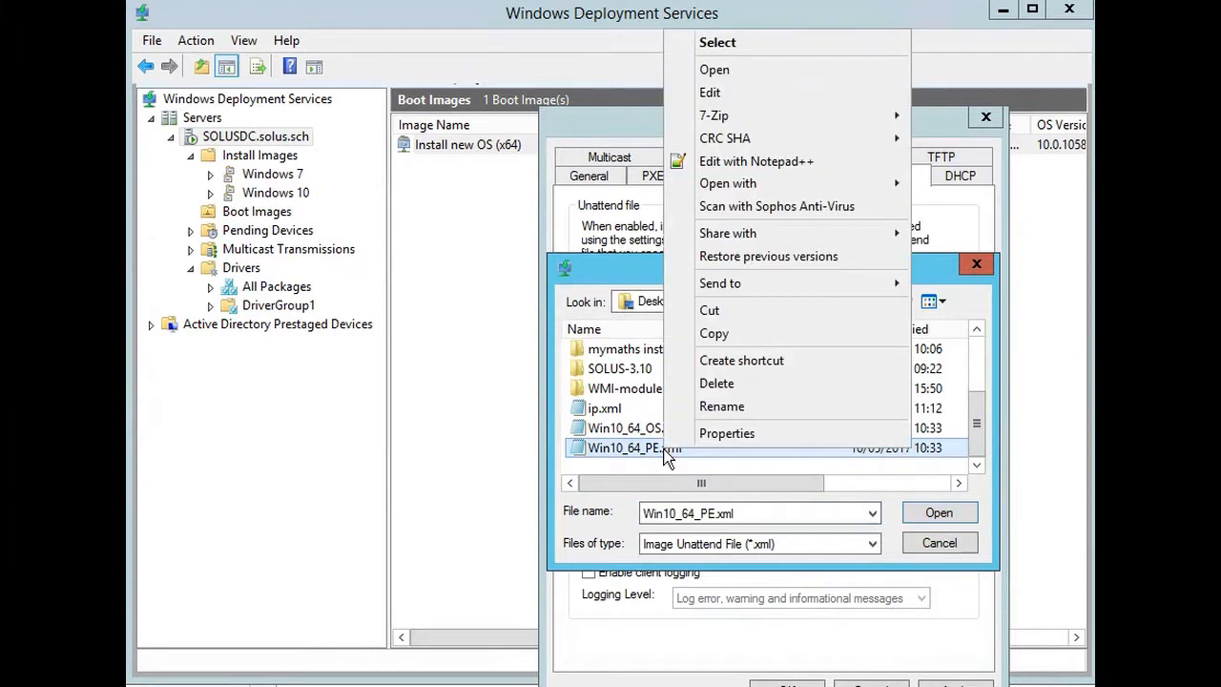
pyautogui.click(716, 336)
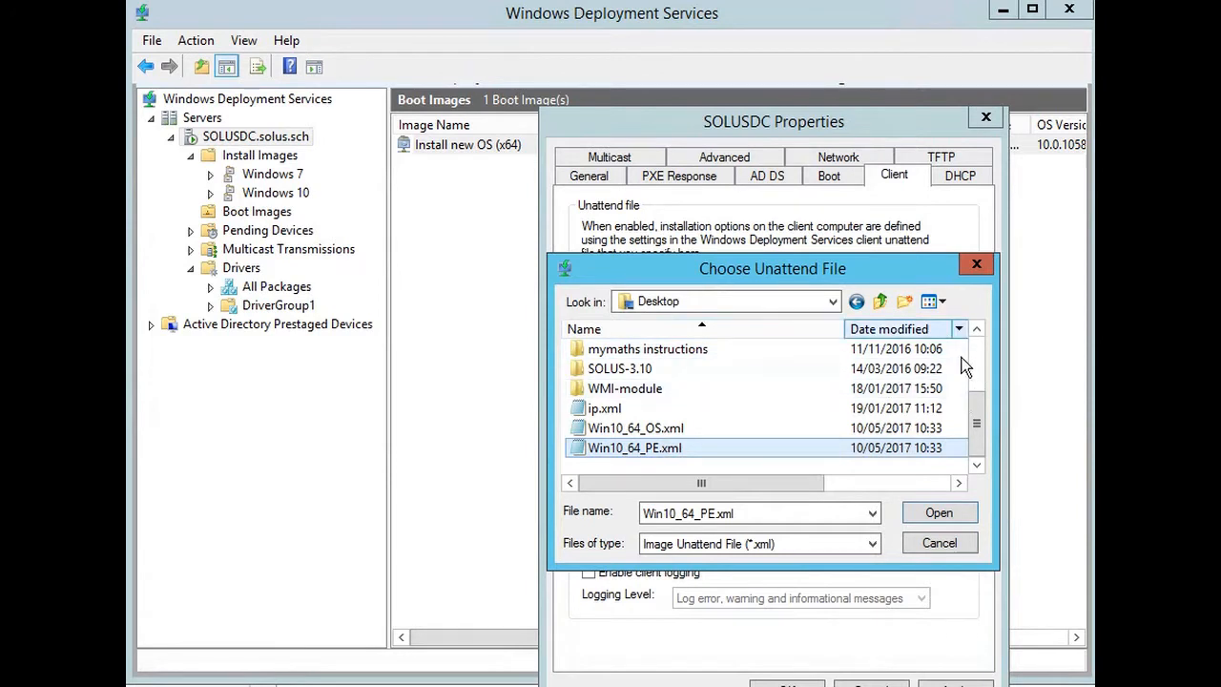
pyautogui.moveTo(975, 381); pyautogui.dragTo(975, 331)
pyautogui.click(716, 304)
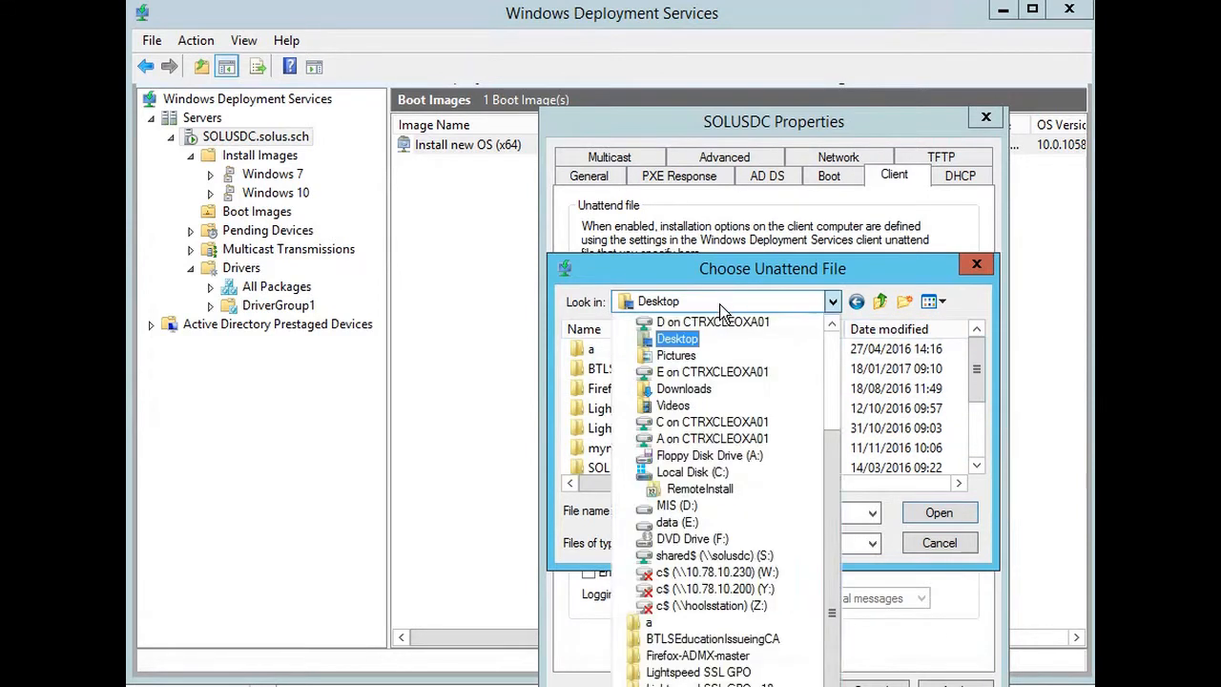
pyautogui.click(689, 523)
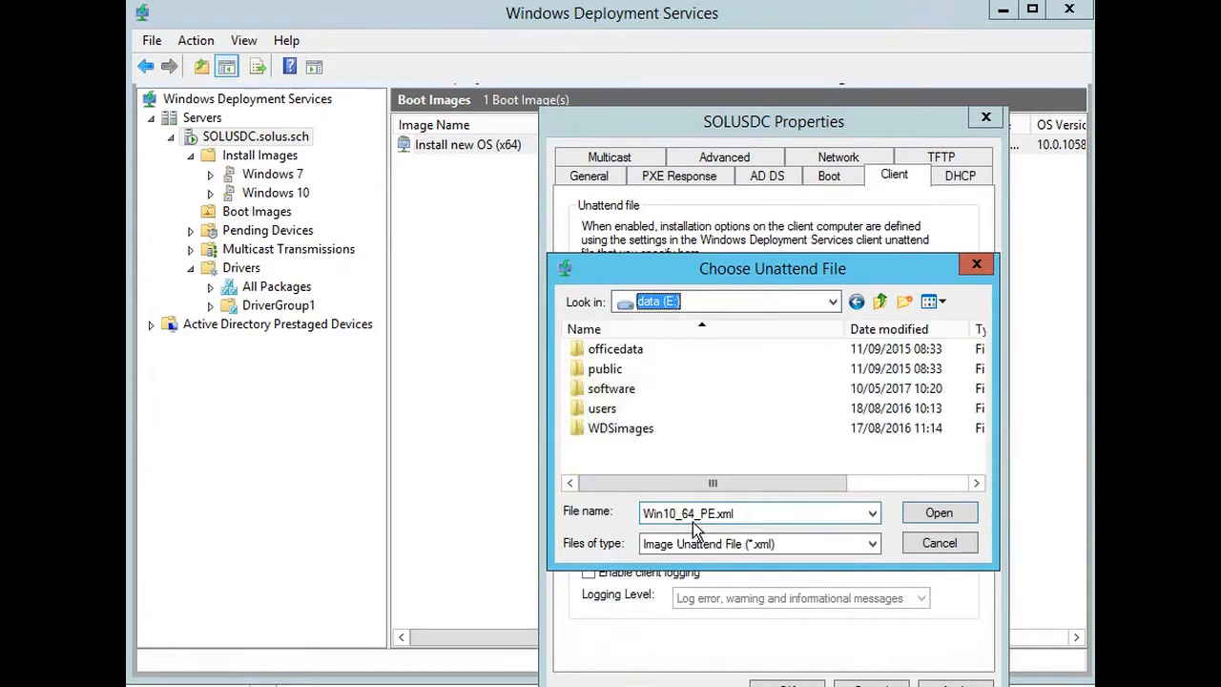
pyautogui.click(634, 302)
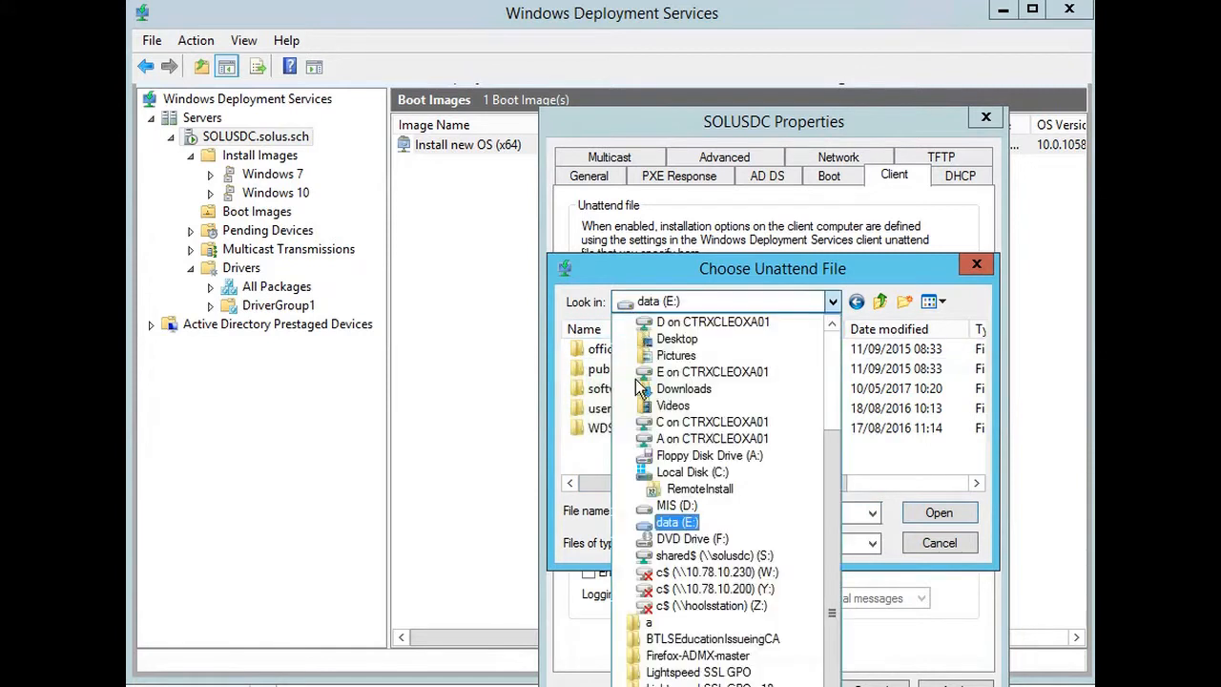
pyautogui.click(690, 487)
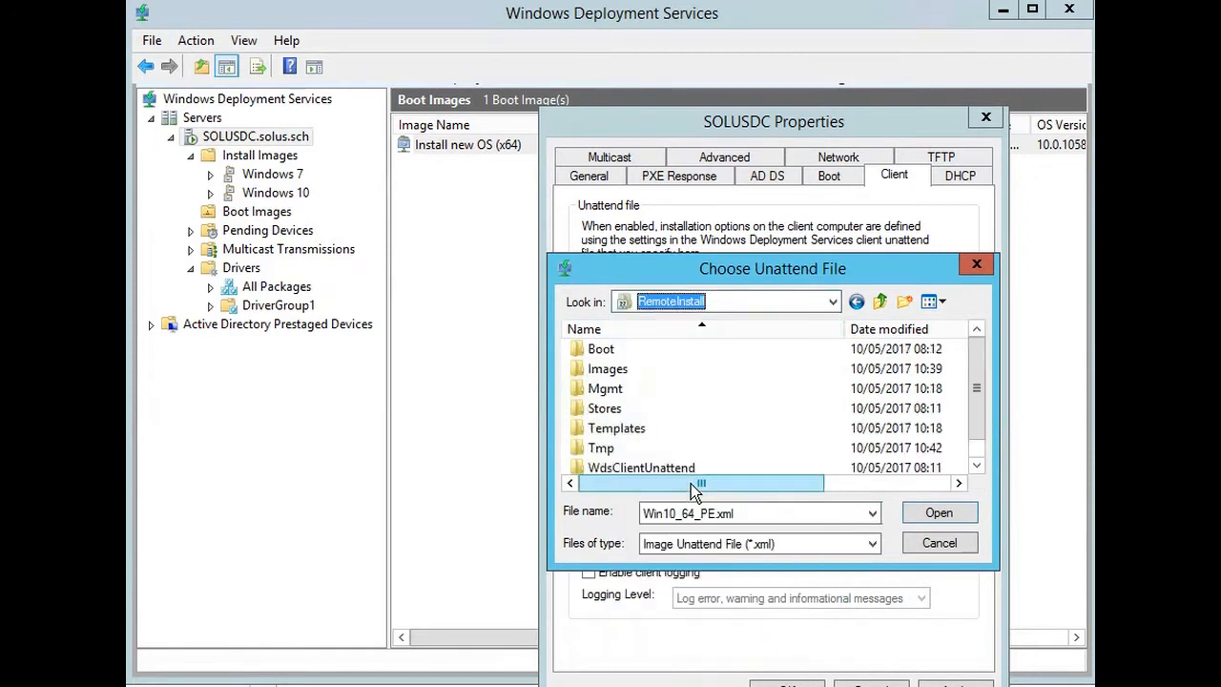
pyautogui.doubleClick(679, 467)
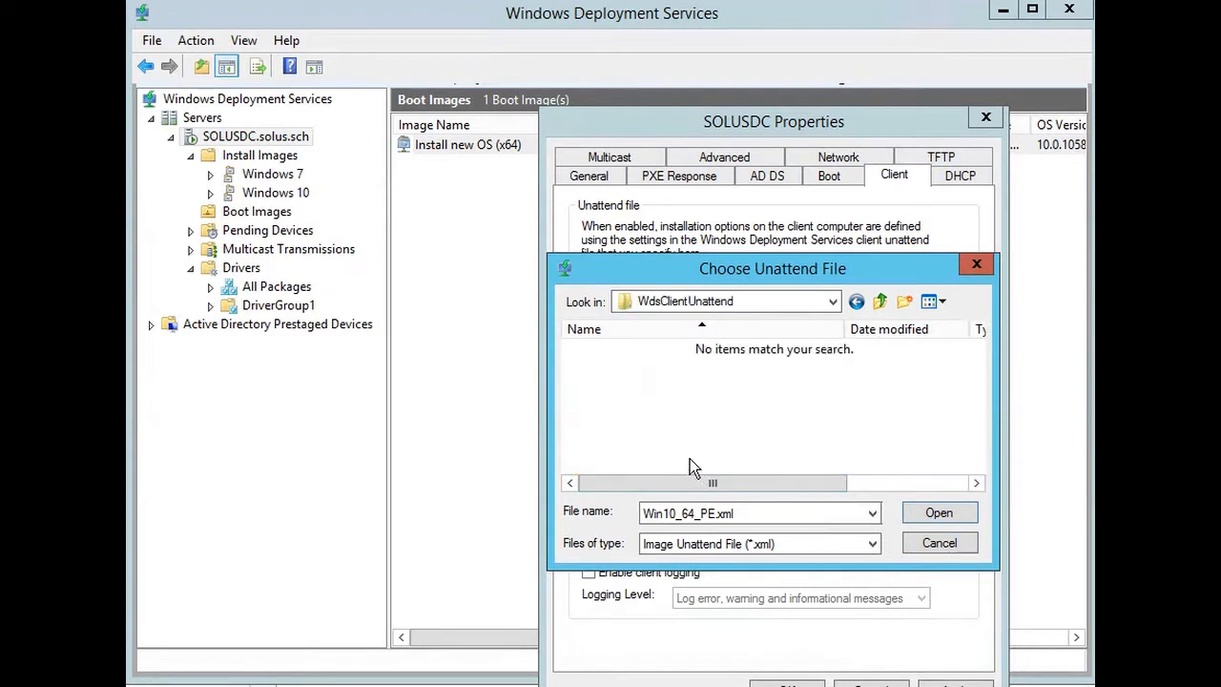
pyautogui.rightClick(690, 458)
pyautogui.click(741, 567)
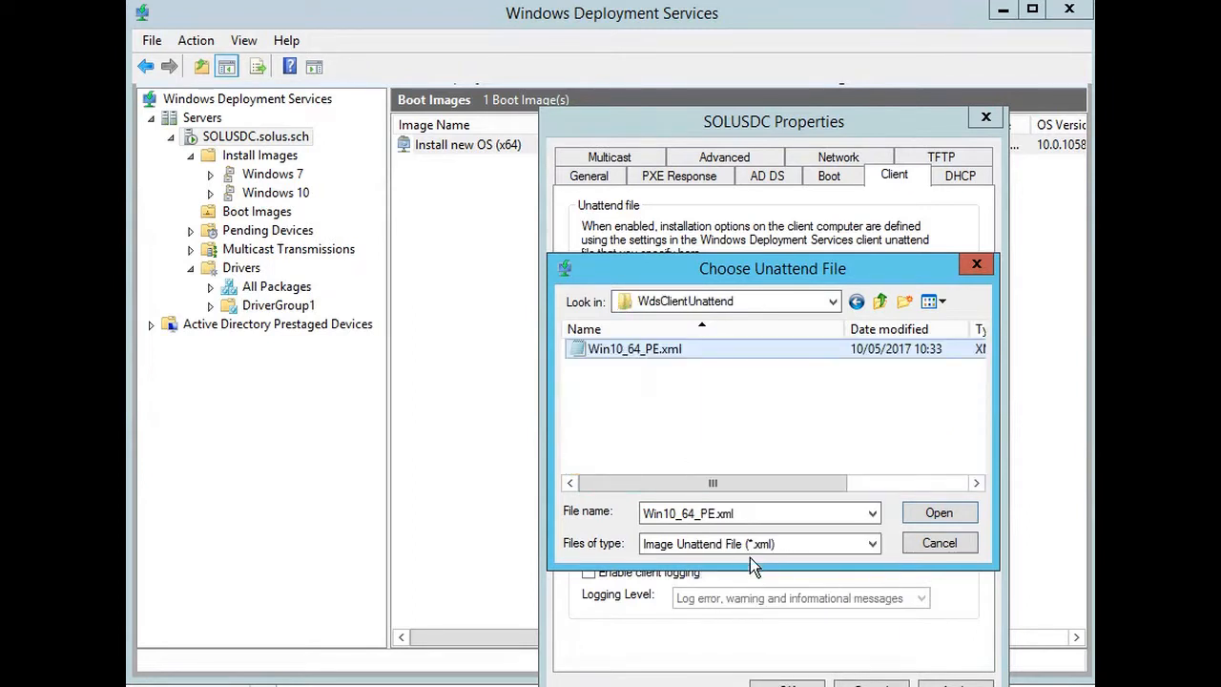
# Set the copied Win10_64_PE.xml in WdsClientUnattend as the x64 client unattend file, and save the server properties
pyautogui.click(939, 515)
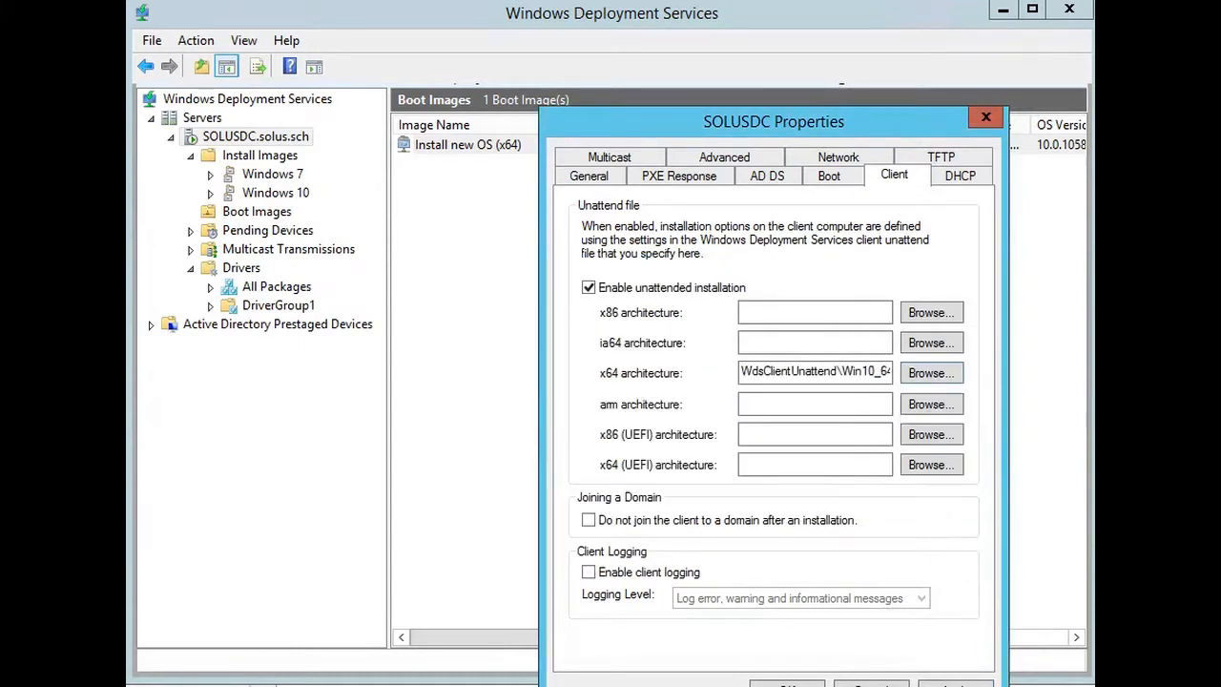
pyautogui.click(944, 683)
pyautogui.click(787, 683)
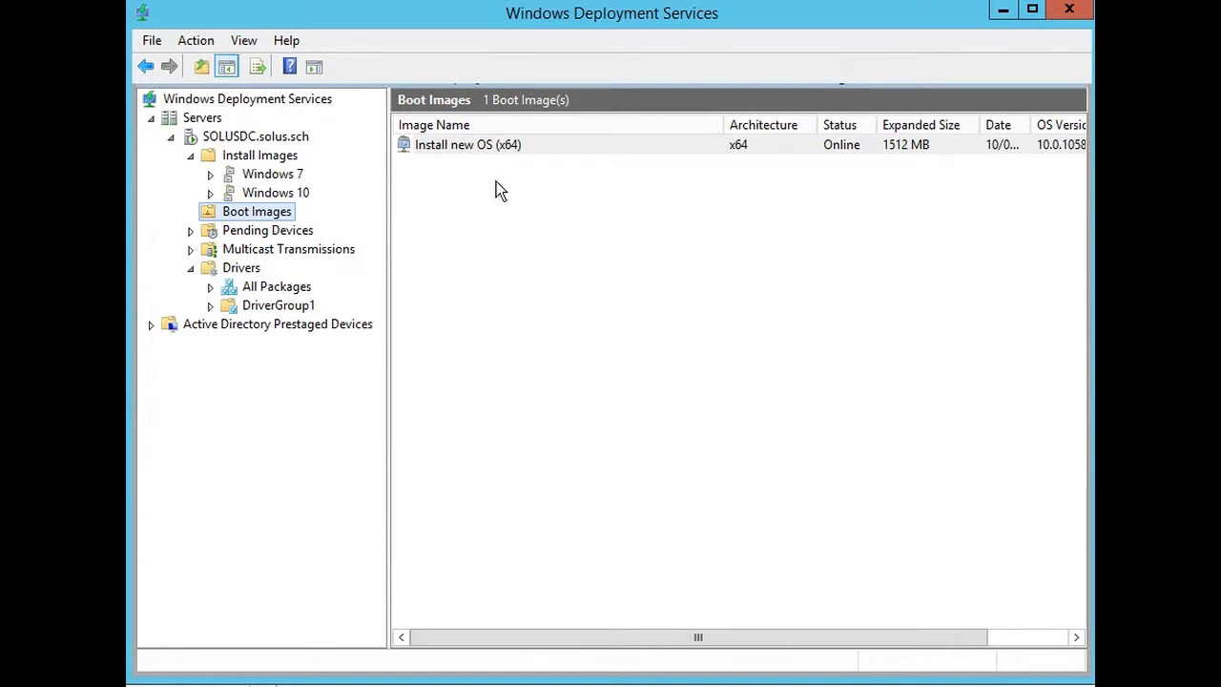
# Start creating a capture image from the Install new OS (x64) boot image, naming it Capture new OS (x64)
pyautogui.rightClick(453, 149)
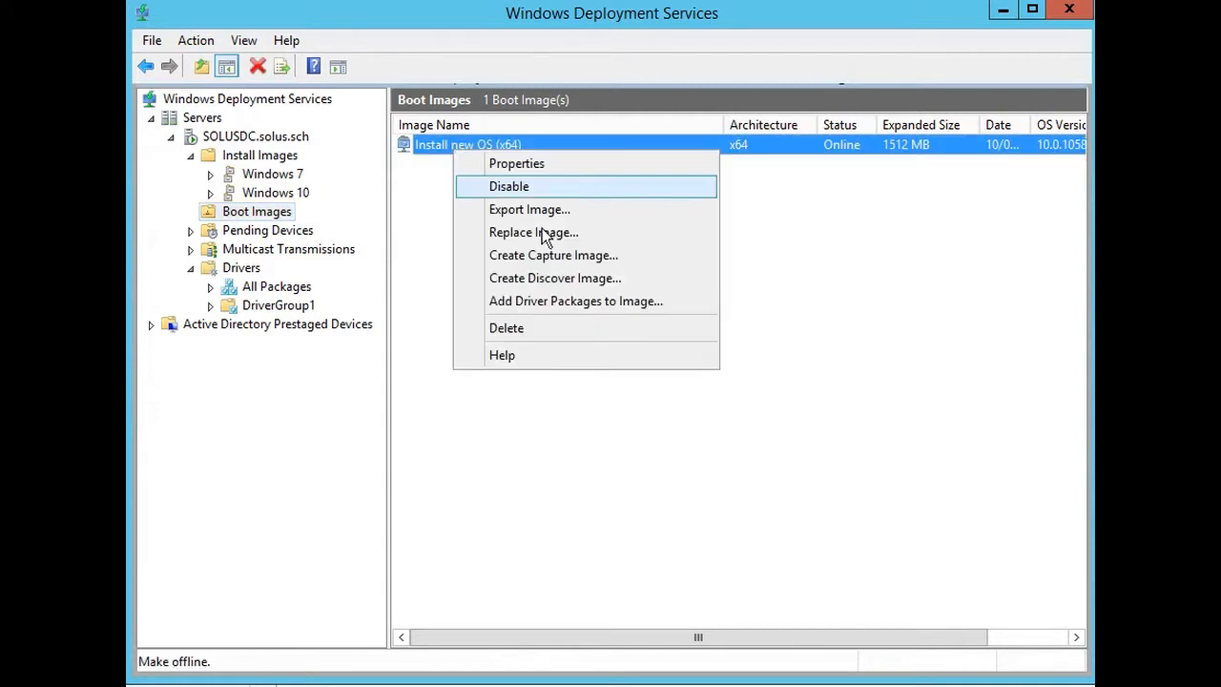
pyautogui.click(611, 260)
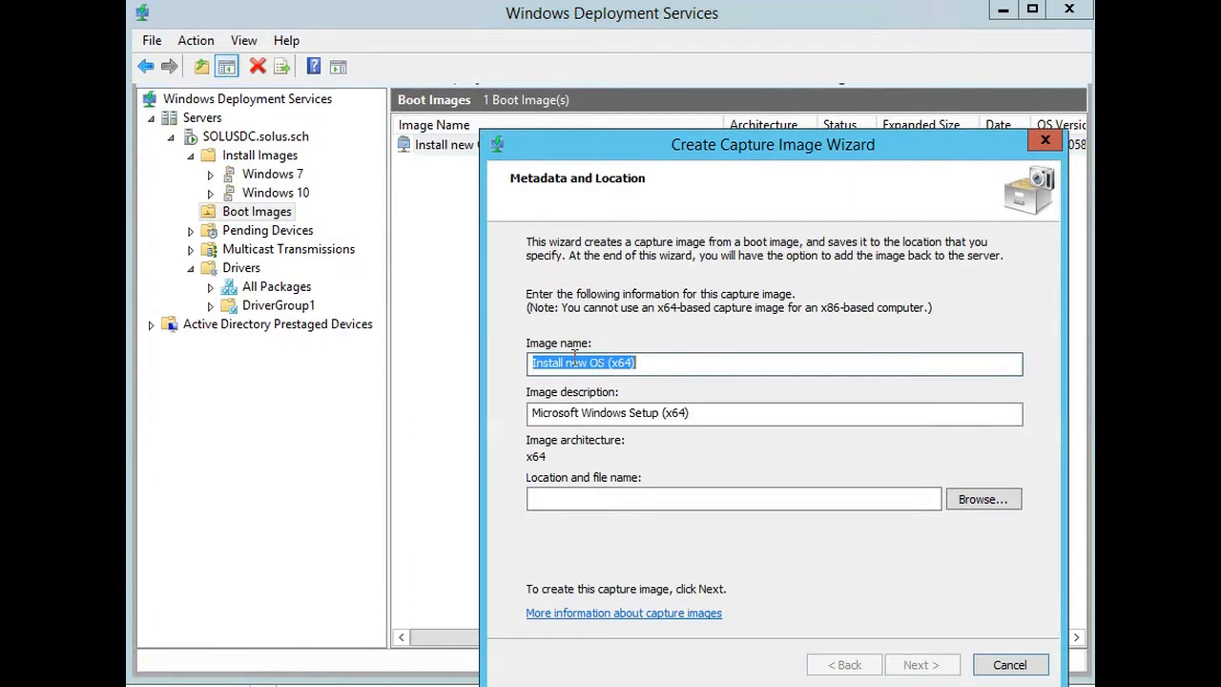
pyautogui.doubleClick(561, 363)
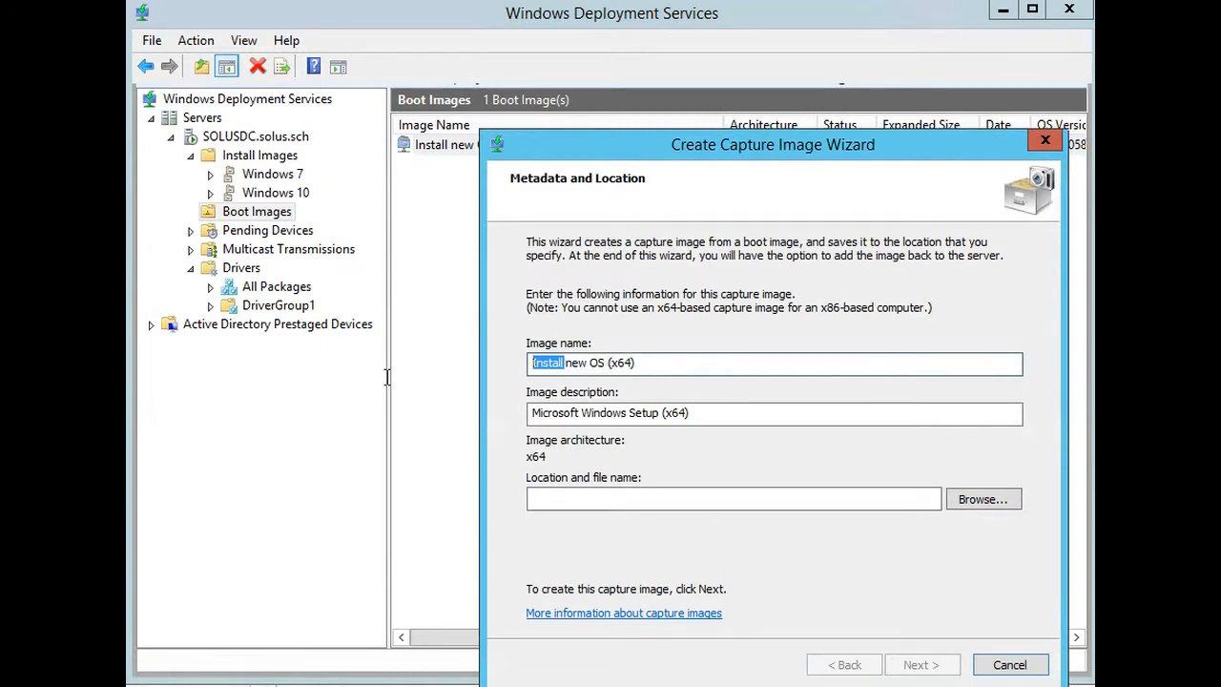
pyautogui.write('Capture')
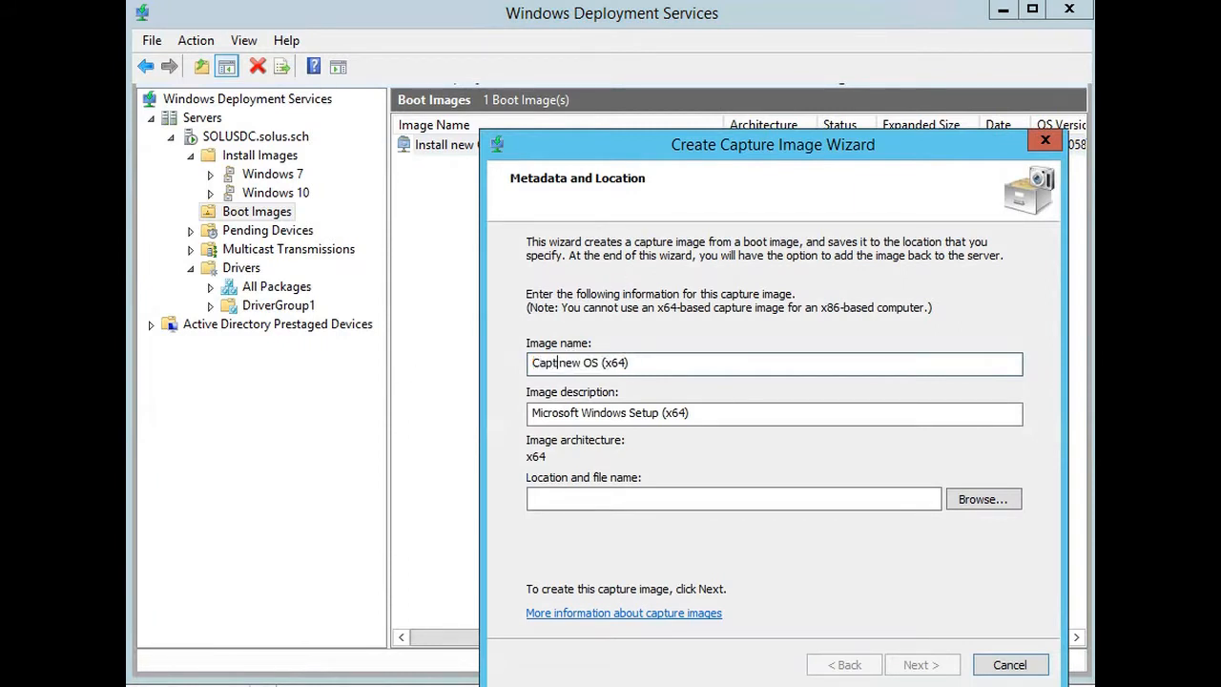
# Set the capture image's file location to C:\Capture.wim and create the image
pyautogui.click(975, 500)
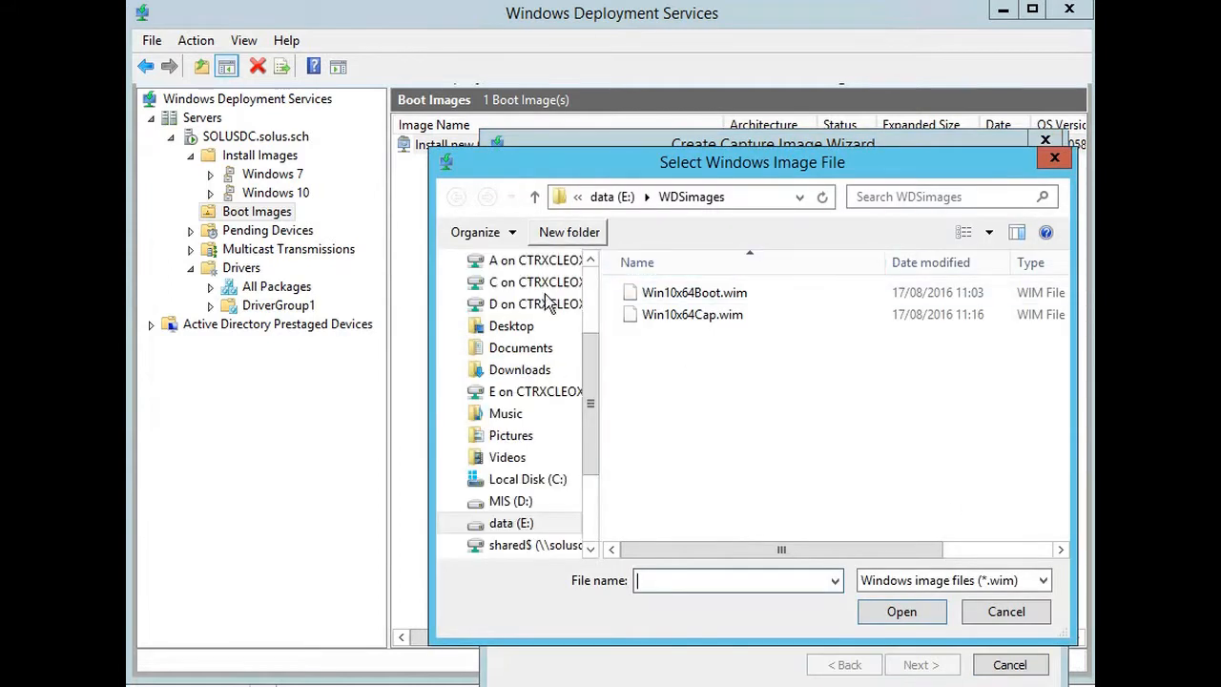
pyautogui.click(511, 477)
pyautogui.click(711, 579)
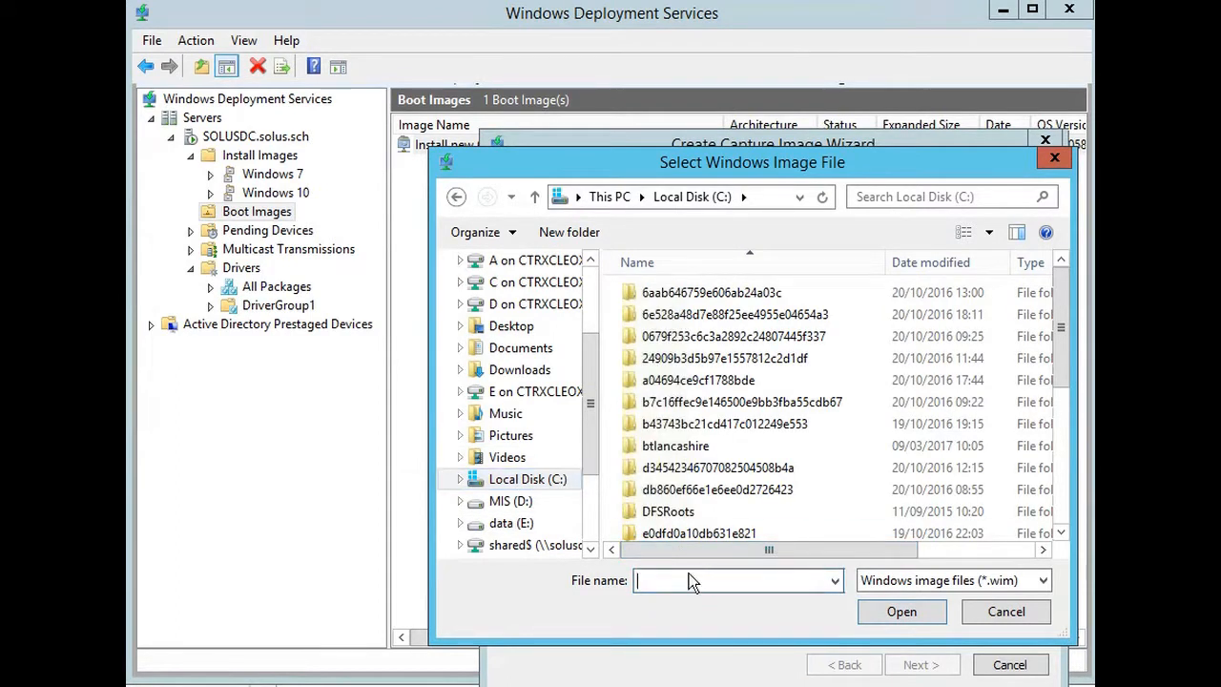
pyautogui.write('Capture')
pyautogui.press('Return')
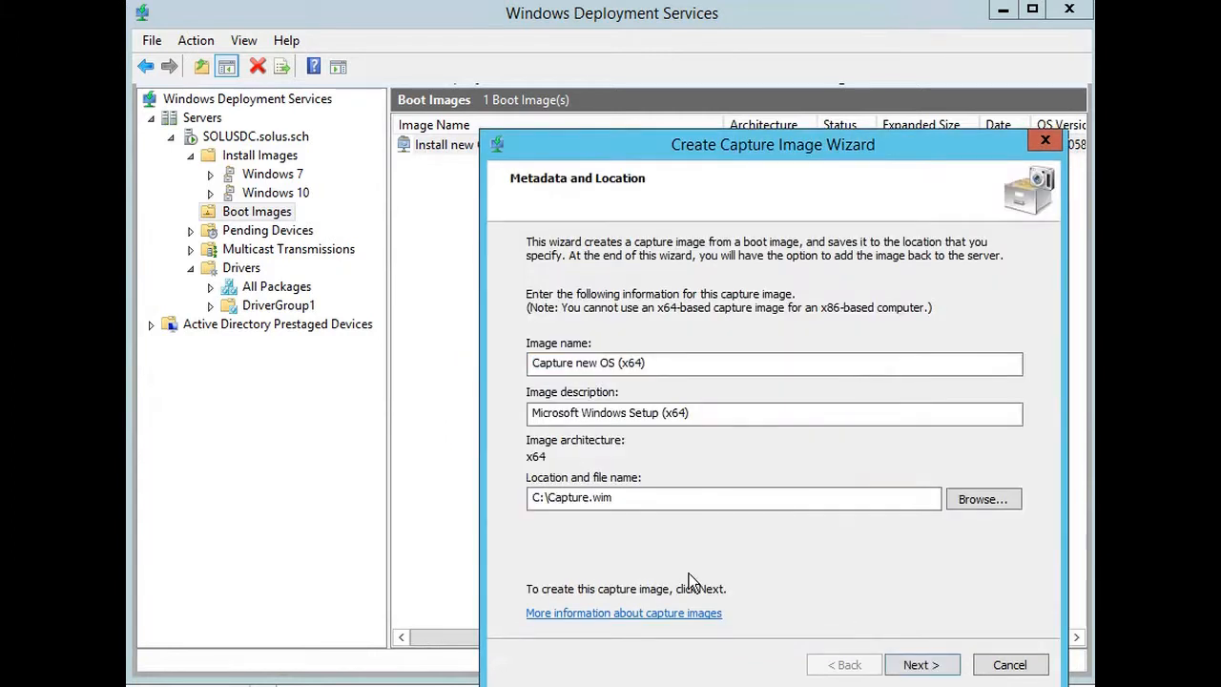
pyautogui.click(909, 665)
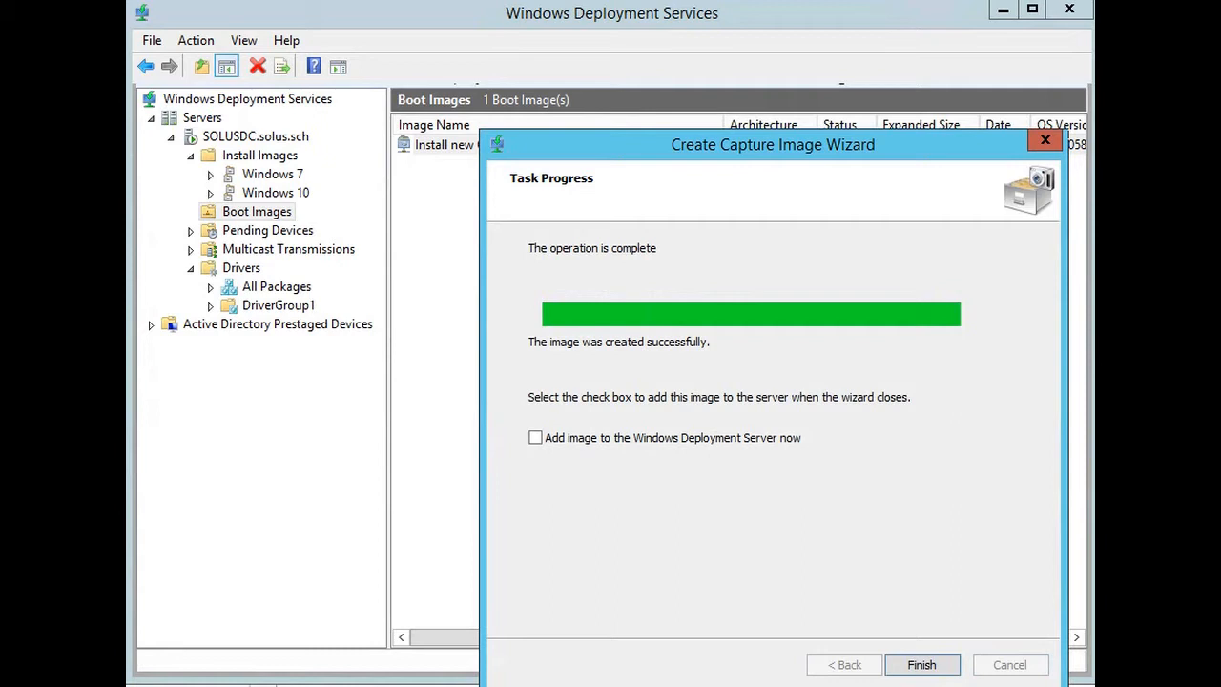
# Add C:\Capture.wim to the deployment server as a boot image, keeping the suggested name and description
pyautogui.click(536, 438)
pyautogui.click(921, 664)
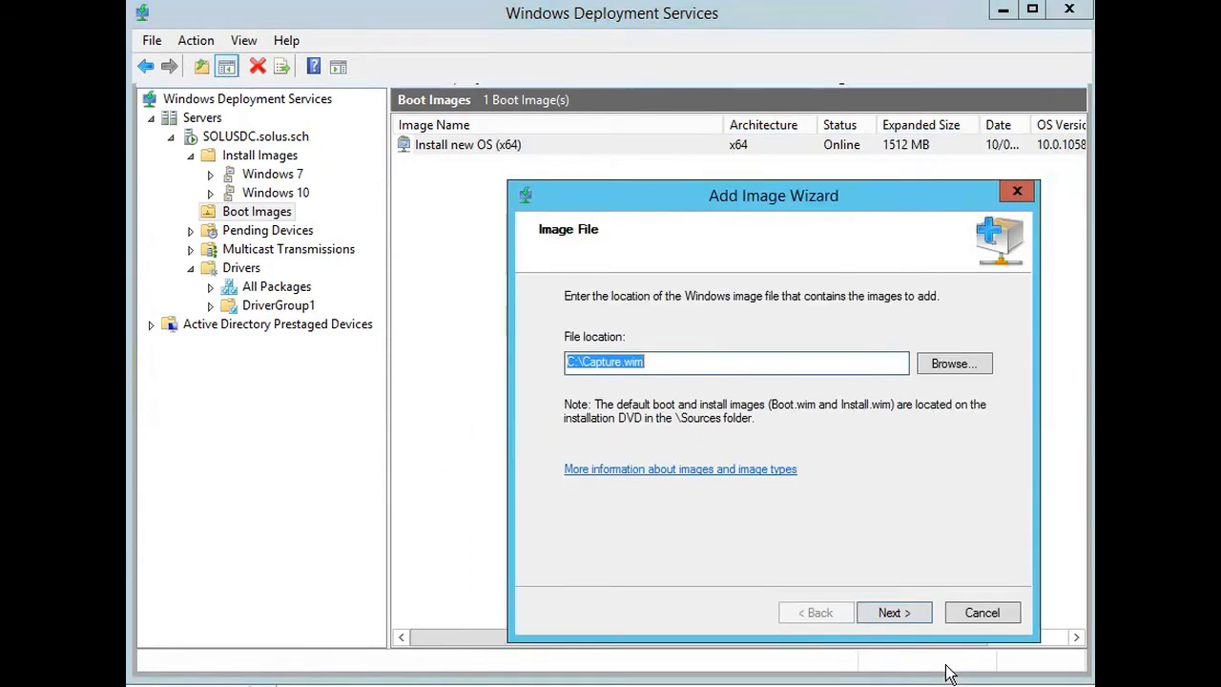
pyautogui.click(895, 614)
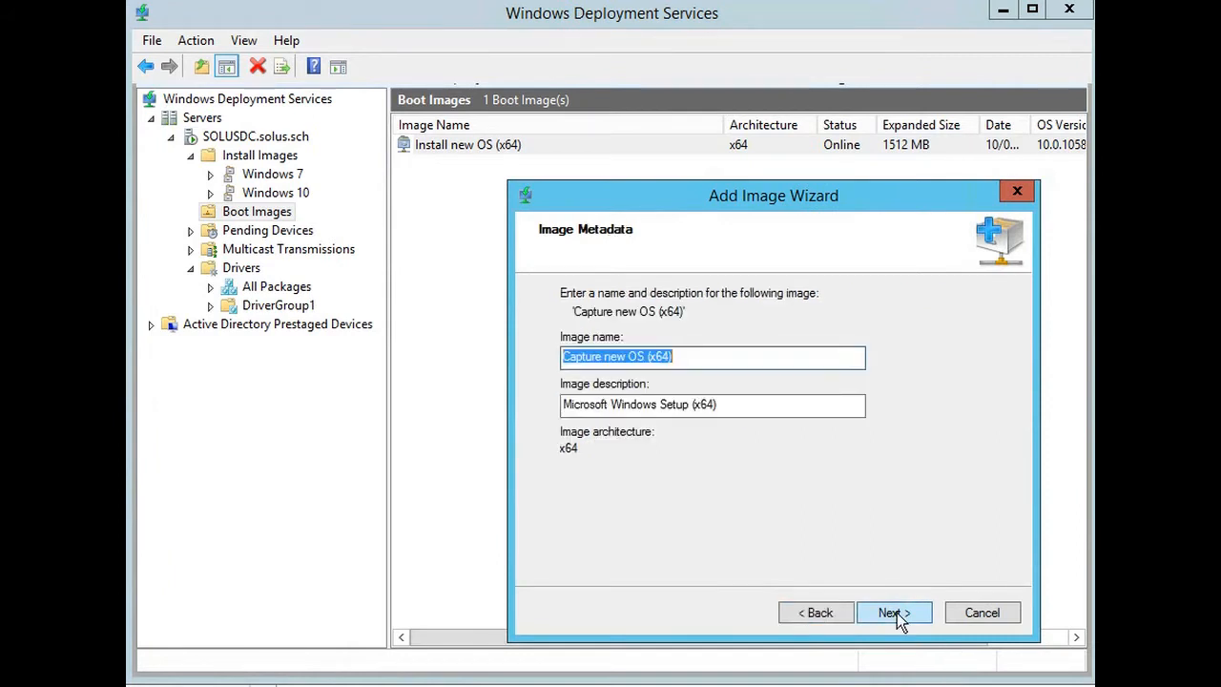
pyautogui.click(897, 613)
pyautogui.click(898, 613)
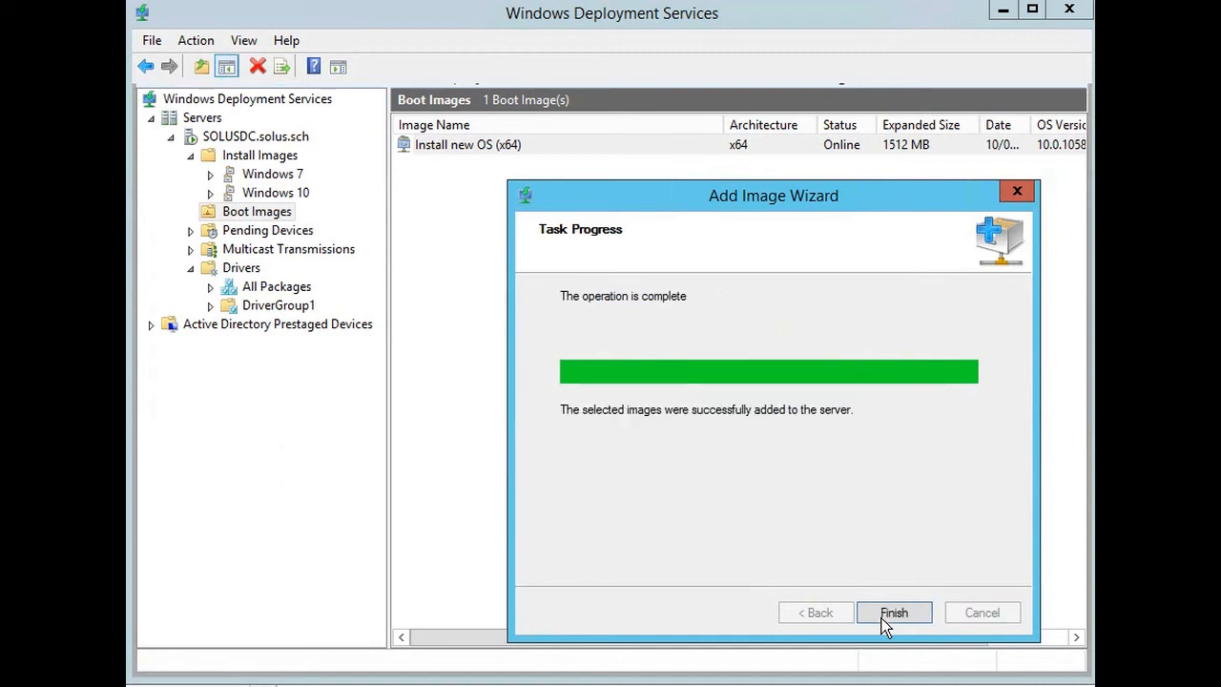
pyautogui.click(893, 613)
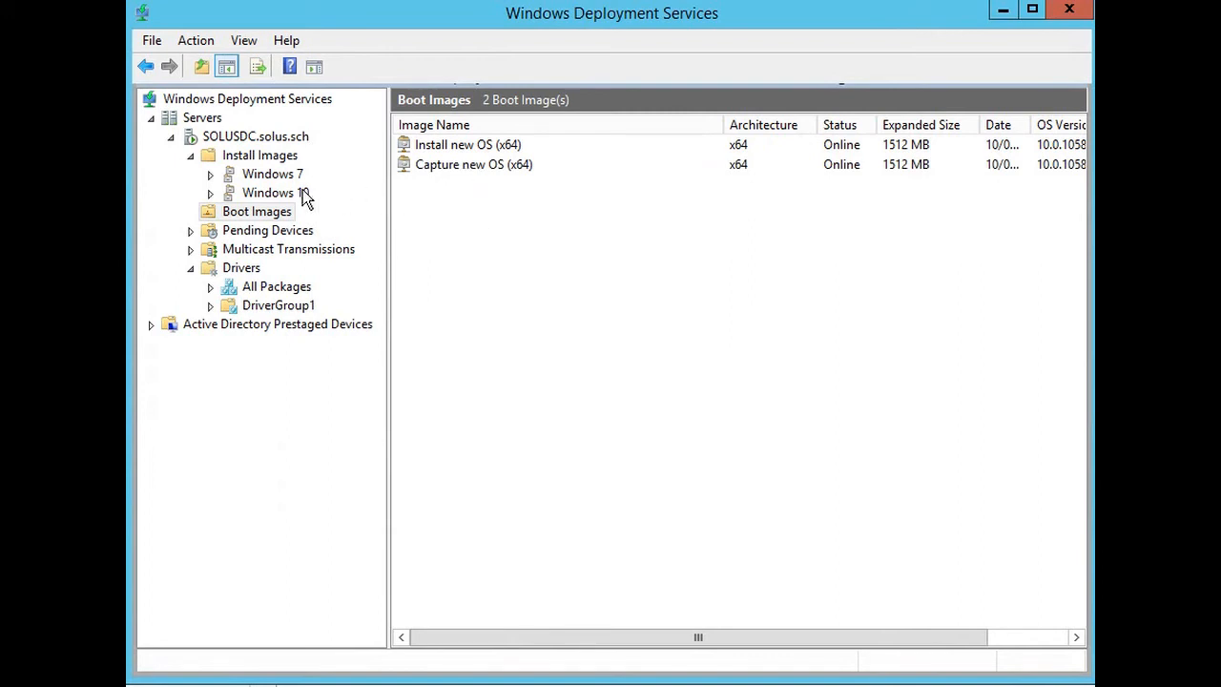
# Open the Windows 10 install image group
pyautogui.click(289, 196)
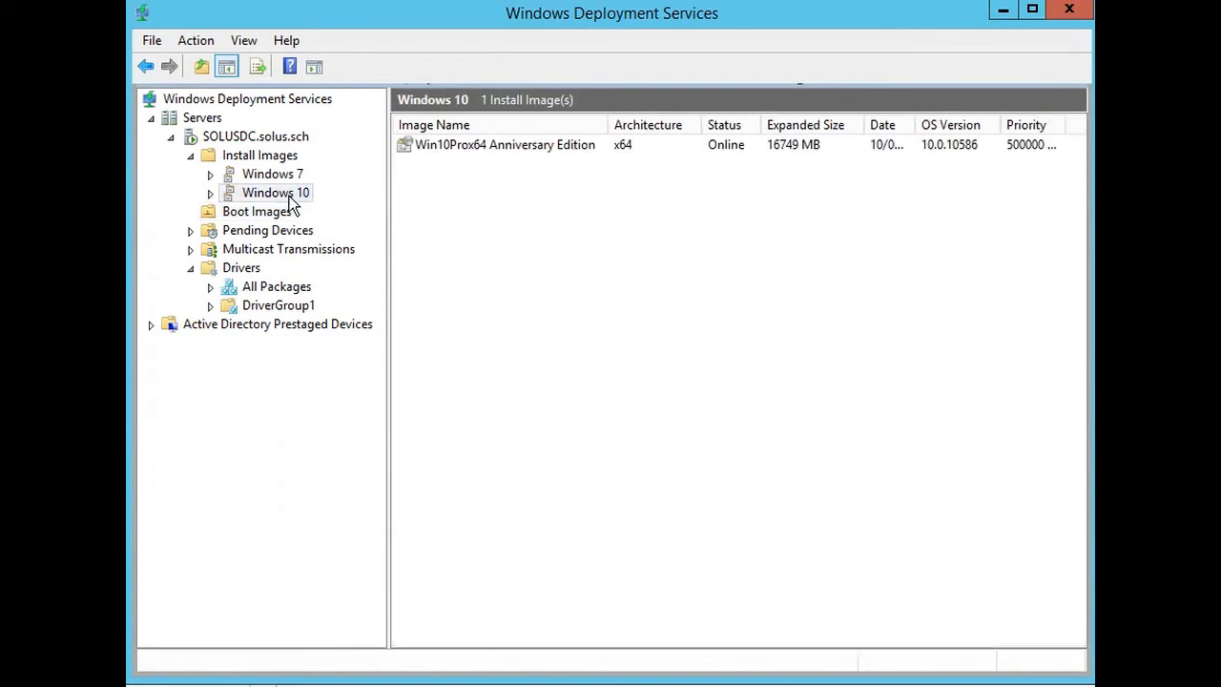